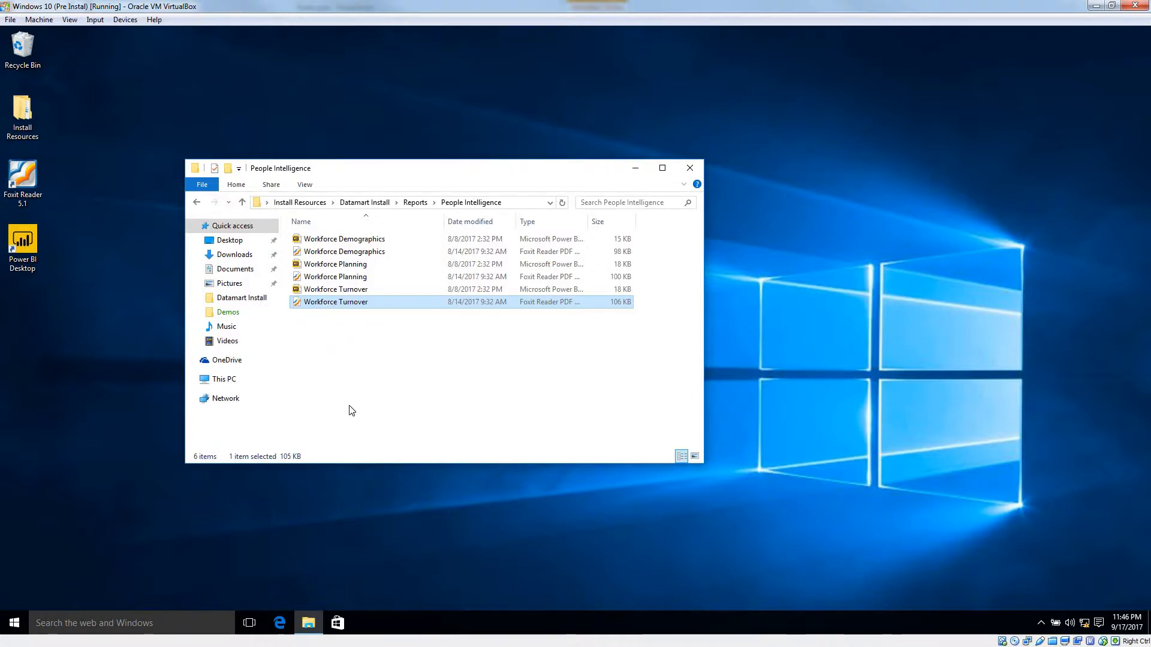
Step: Open the Workforce Turnover PDF, review its report descriptions, and select the matching Power BI report file after closing it
{"action": "key", "text": "Return"}
{"action": "scroll", "coordinate": [403, 425], "scroll_direction": "down", "scroll_amount": 10}
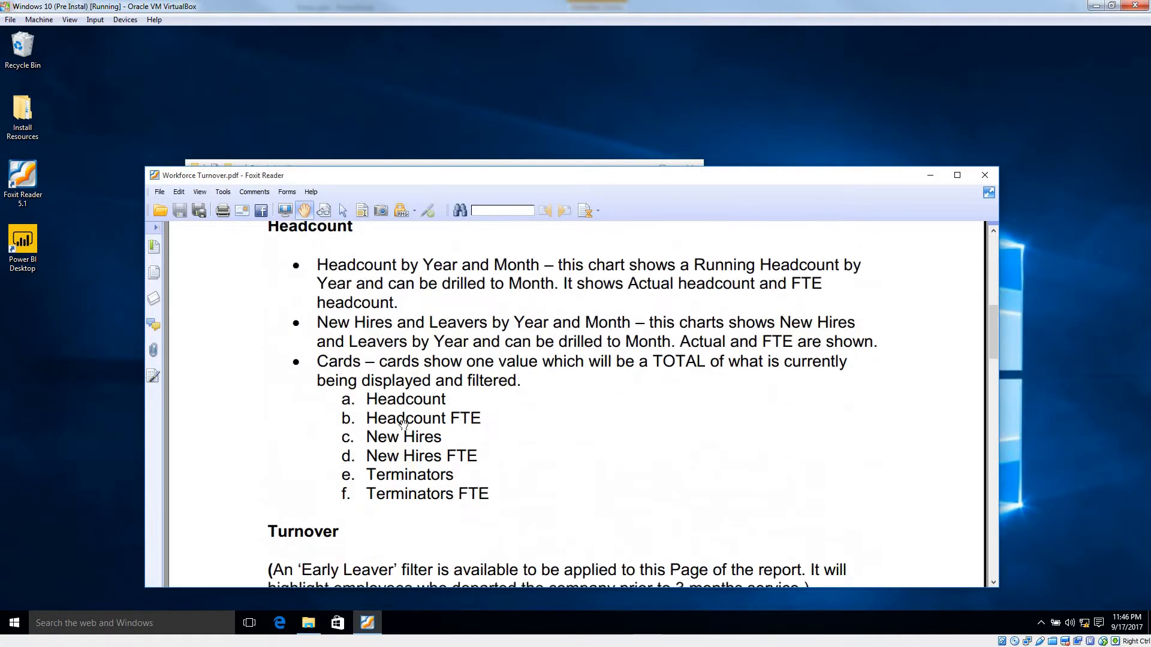
{"action": "scroll", "coordinate": [403, 425], "scroll_direction": "down", "scroll_amount": 3}
{"action": "key", "text": "alt+F4"}
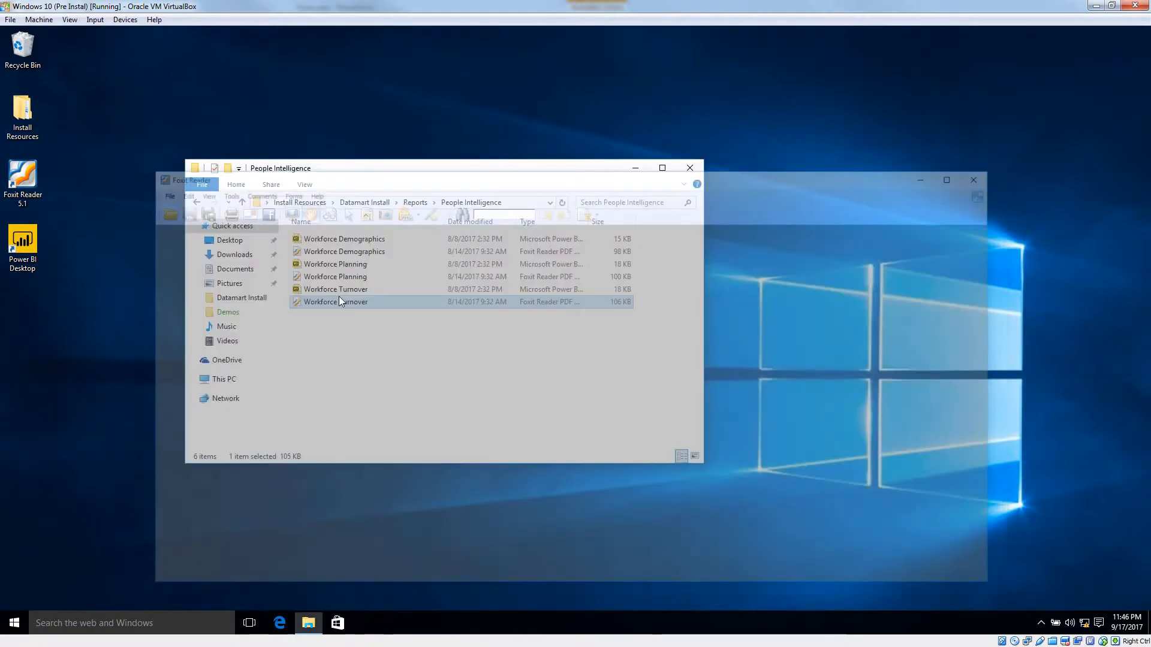
{"action": "left_click", "coordinate": [327, 290]}
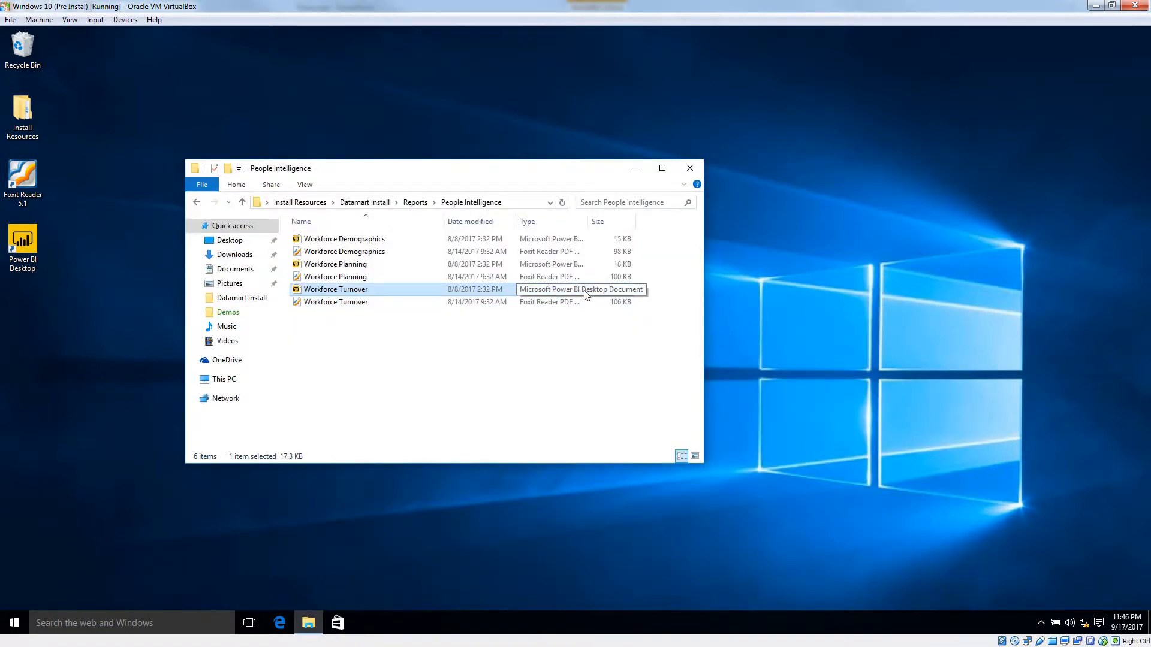
Step: Open the index page of the StarSchemaDoc folder inside Datamart Install
{"action": "left_click", "coordinate": [415, 202]}
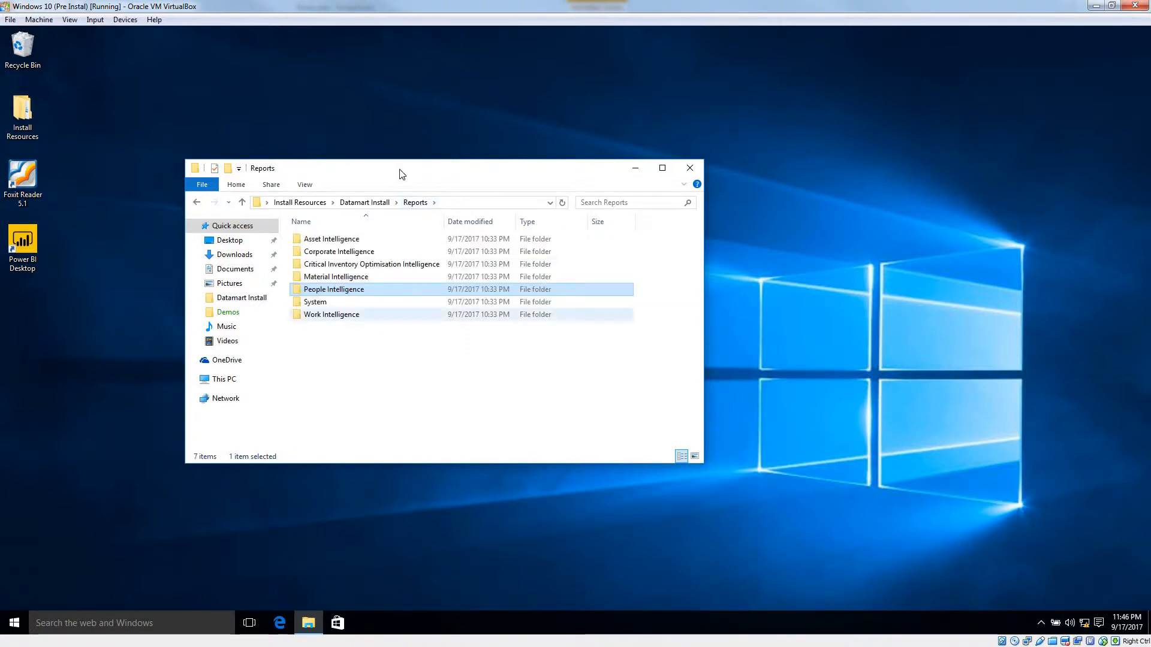
{"action": "left_click", "coordinate": [367, 202]}
{"action": "key", "text": "Down"}
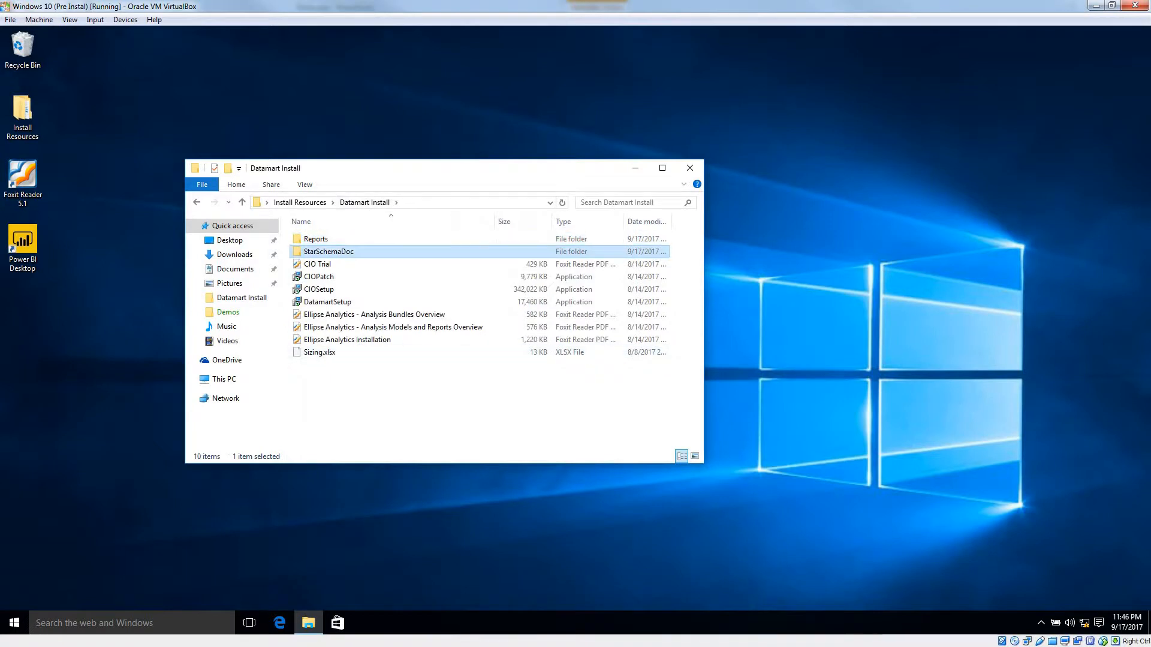
{"action": "double_click", "coordinate": [338, 252]}
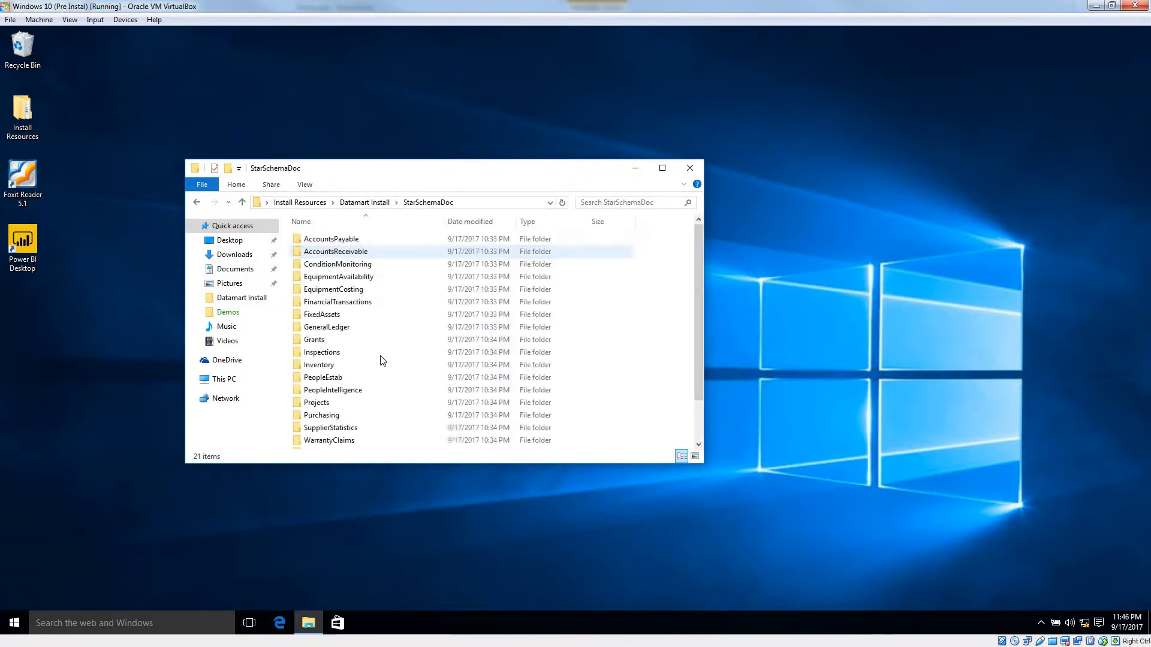
{"action": "scroll", "coordinate": [382, 360], "scroll_direction": "down", "scroll_amount": 2}
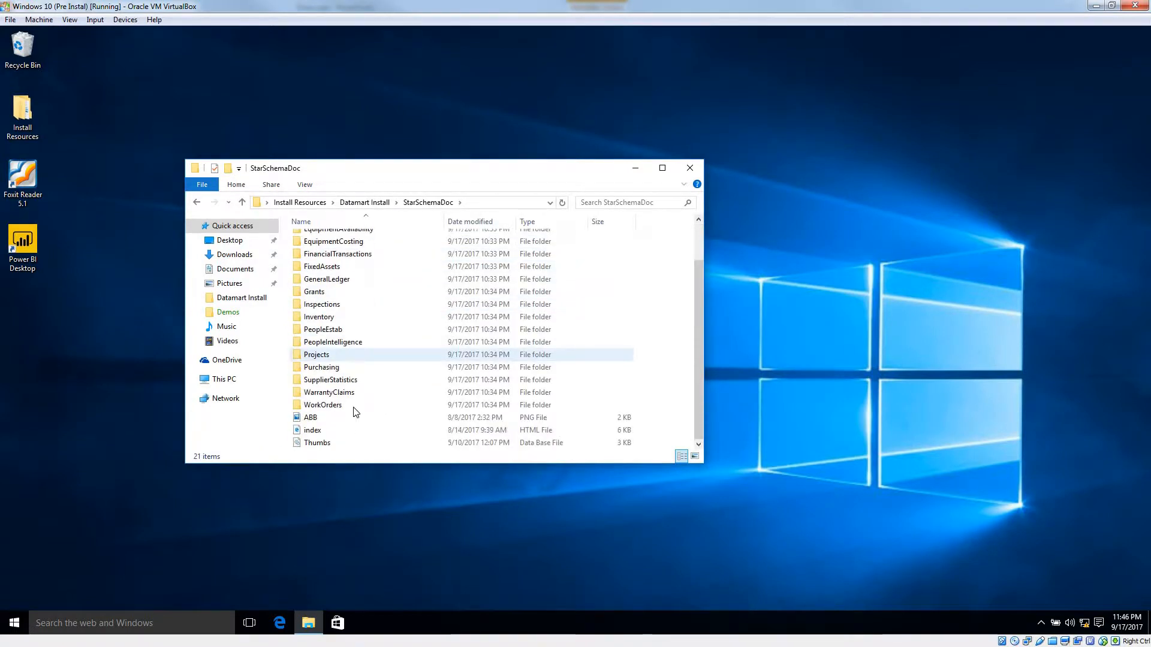
{"action": "double_click", "coordinate": [319, 436]}
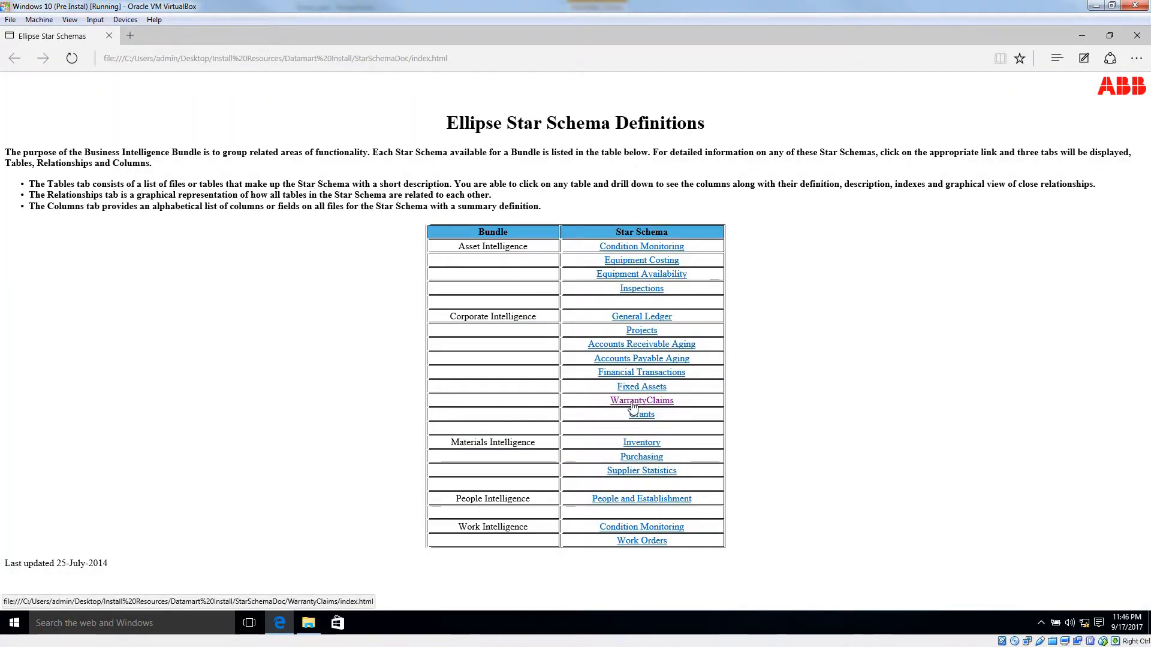
Step: Open the M_DIM_WARRANTY_CLAIM table from the relationships diagram of the WarrantyClaims star schema
{"action": "left_click", "coordinate": [639, 408]}
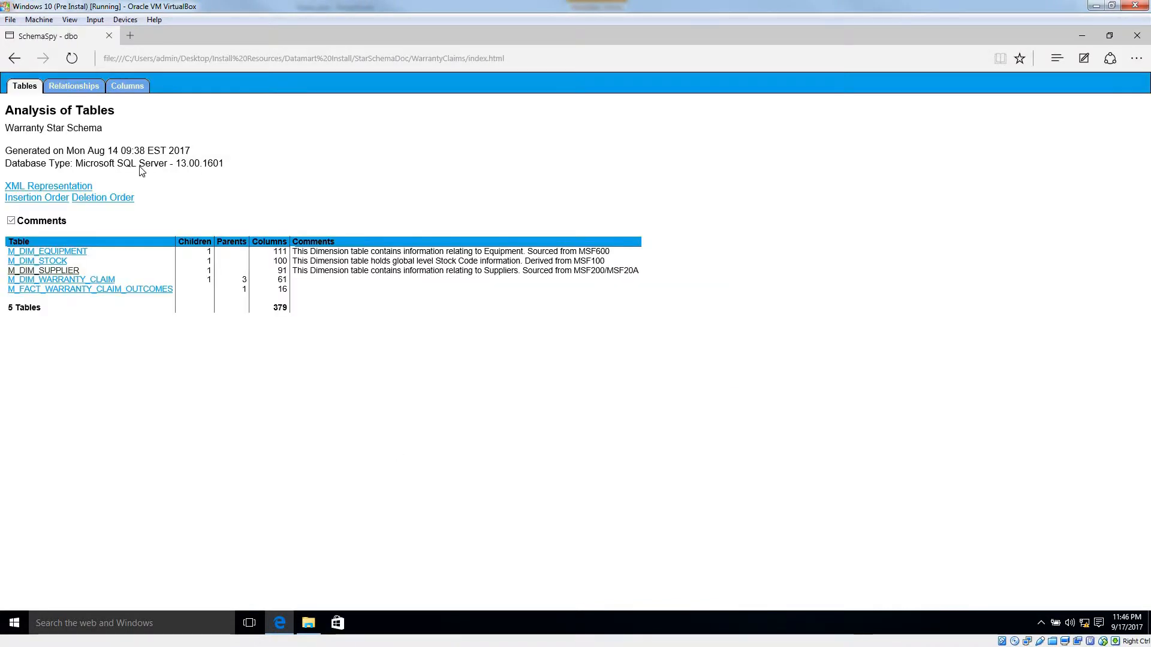
{"action": "left_click", "coordinate": [67, 90]}
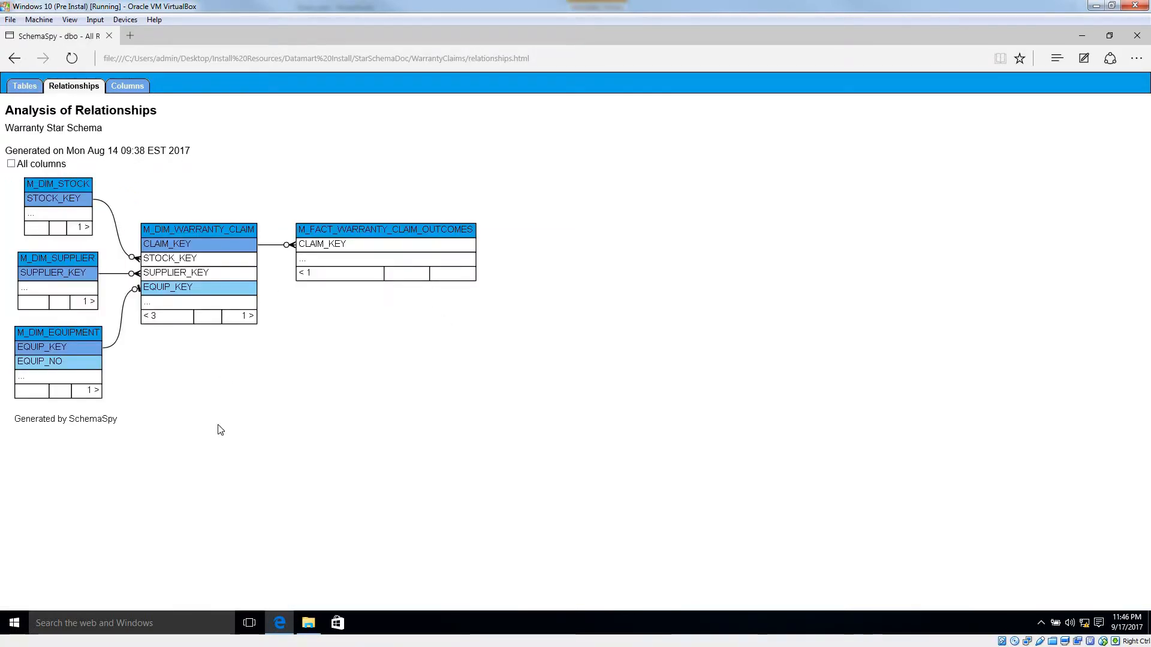
{"action": "left_click", "coordinate": [180, 239]}
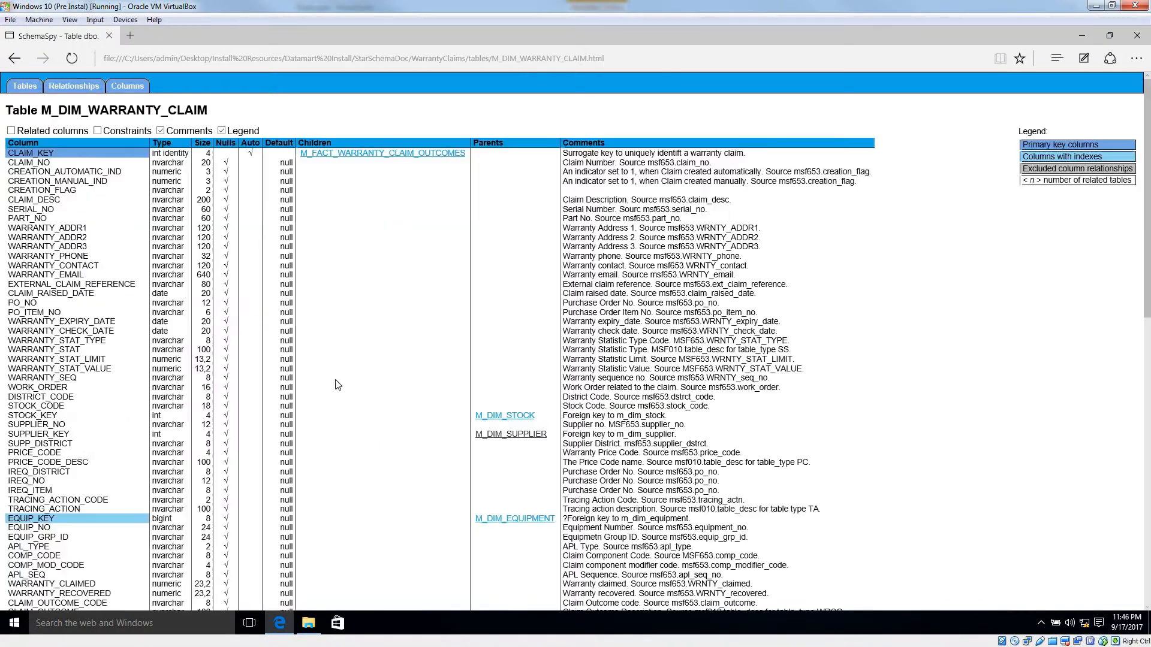
Step: Examine the columns, indexes and close relationships of M_DIM_WARRANTY_CLAIM, and close the browser
{"action": "scroll", "coordinate": [334, 385], "scroll_direction": "down", "scroll_amount": 15}
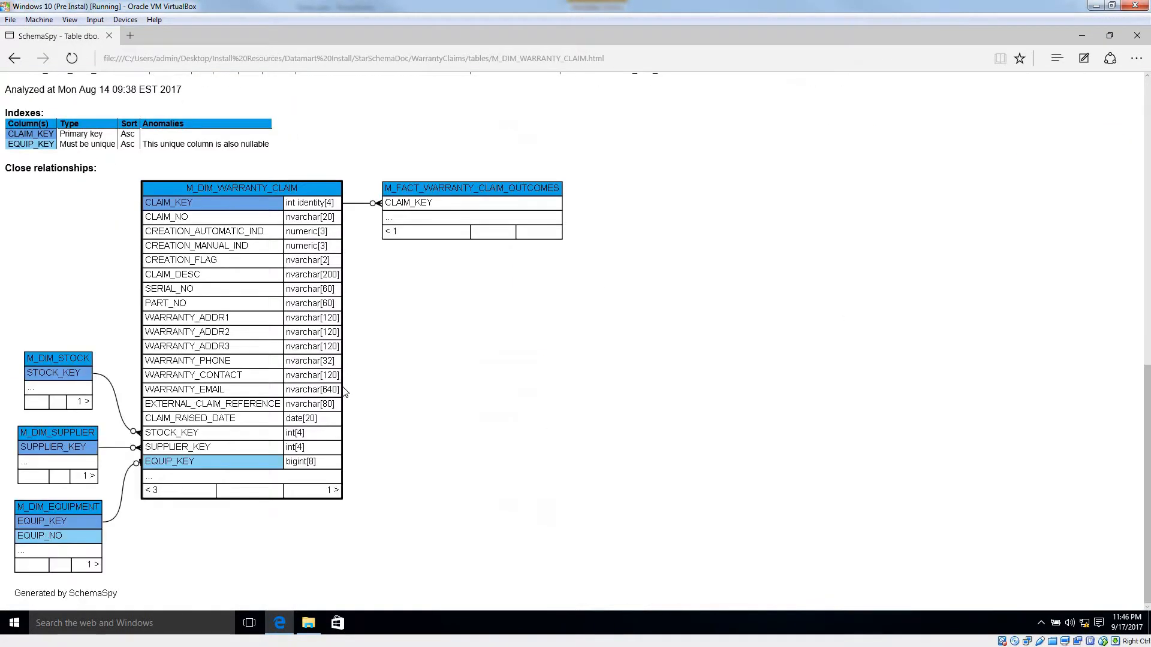
{"action": "scroll", "coordinate": [345, 392], "scroll_direction": "up", "scroll_amount": 15}
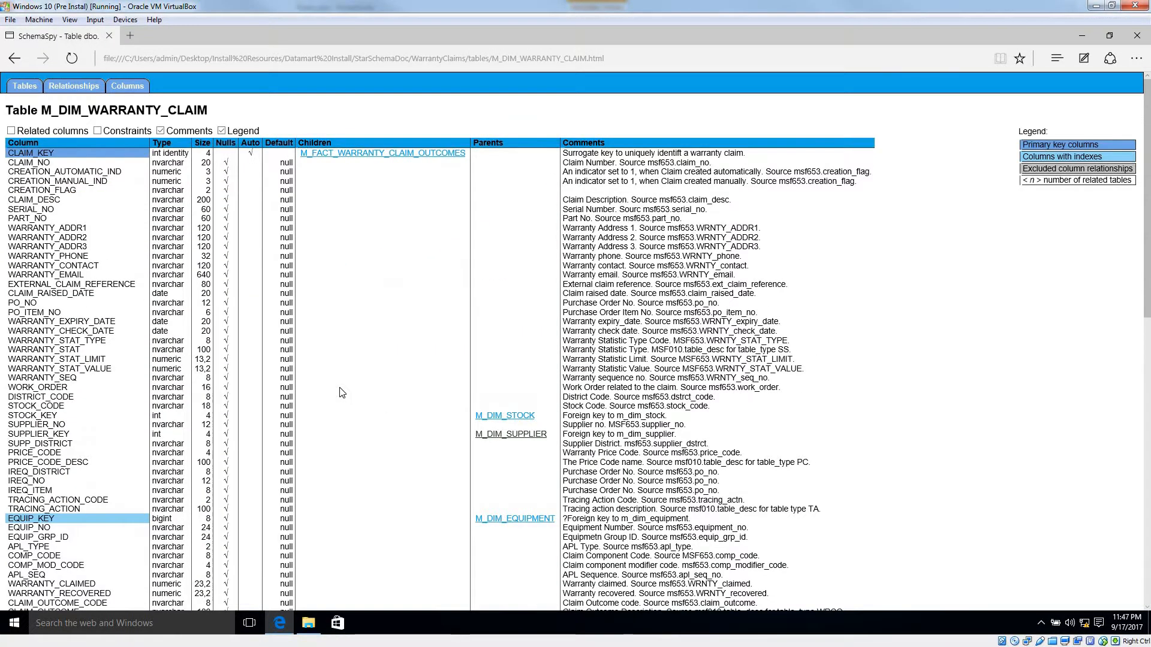
{"action": "scroll", "coordinate": [342, 393], "scroll_direction": "down", "scroll_amount": 10}
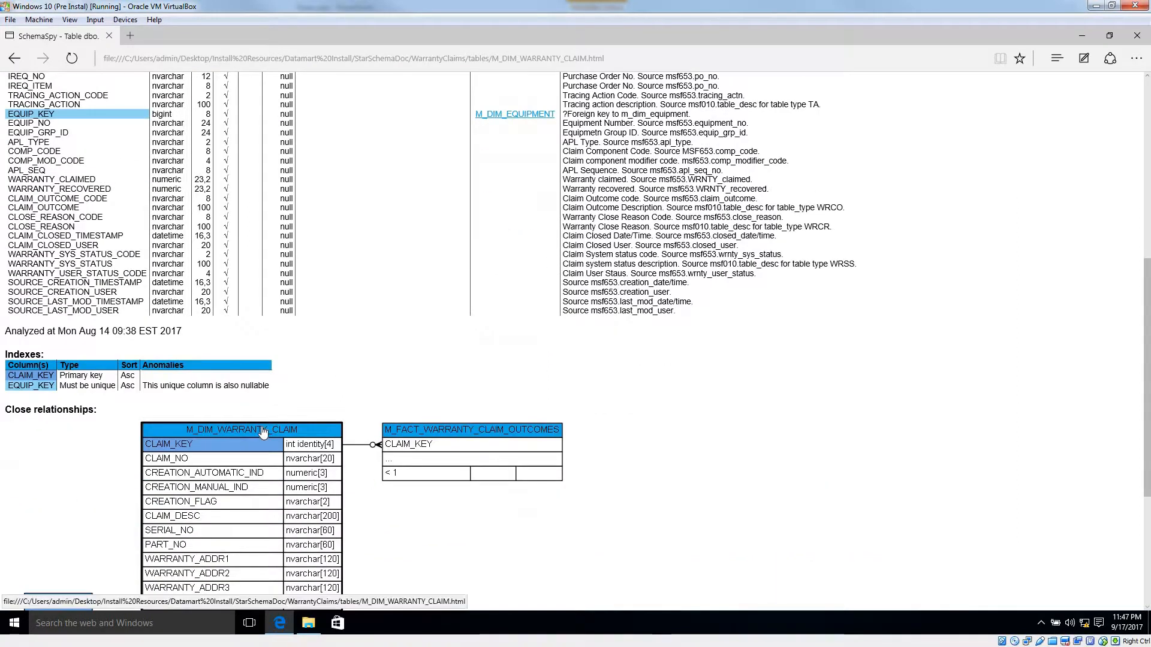
{"action": "scroll", "coordinate": [263, 431], "scroll_direction": "down", "scroll_amount": 4}
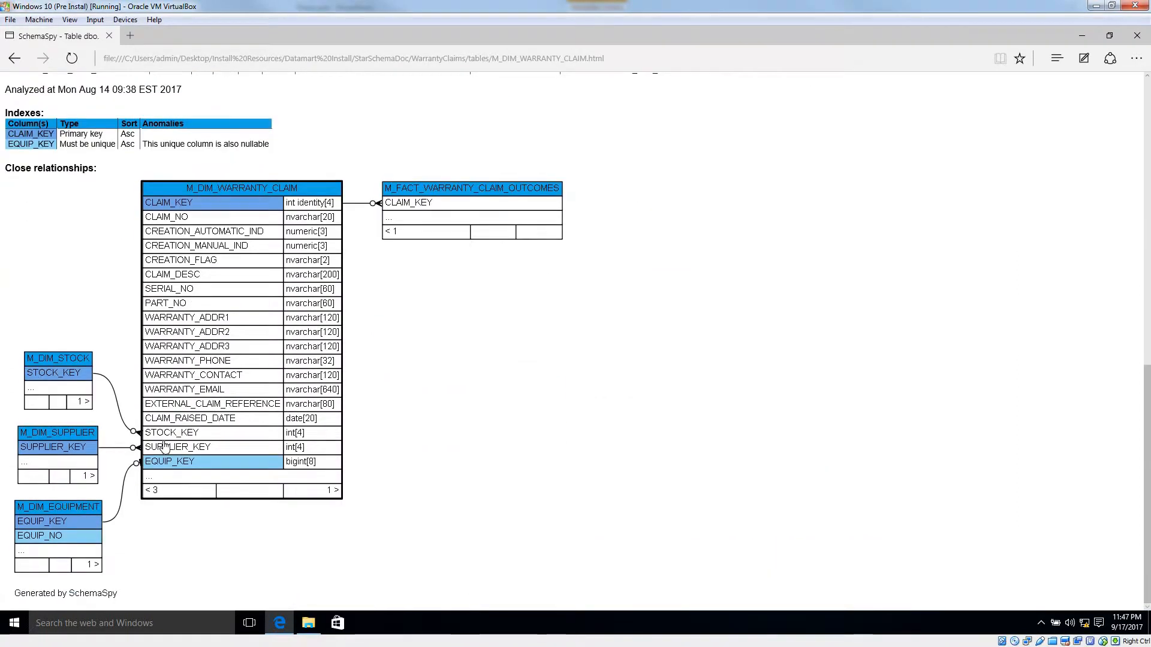
{"action": "scroll", "coordinate": [165, 446], "scroll_direction": "up", "scroll_amount": 4}
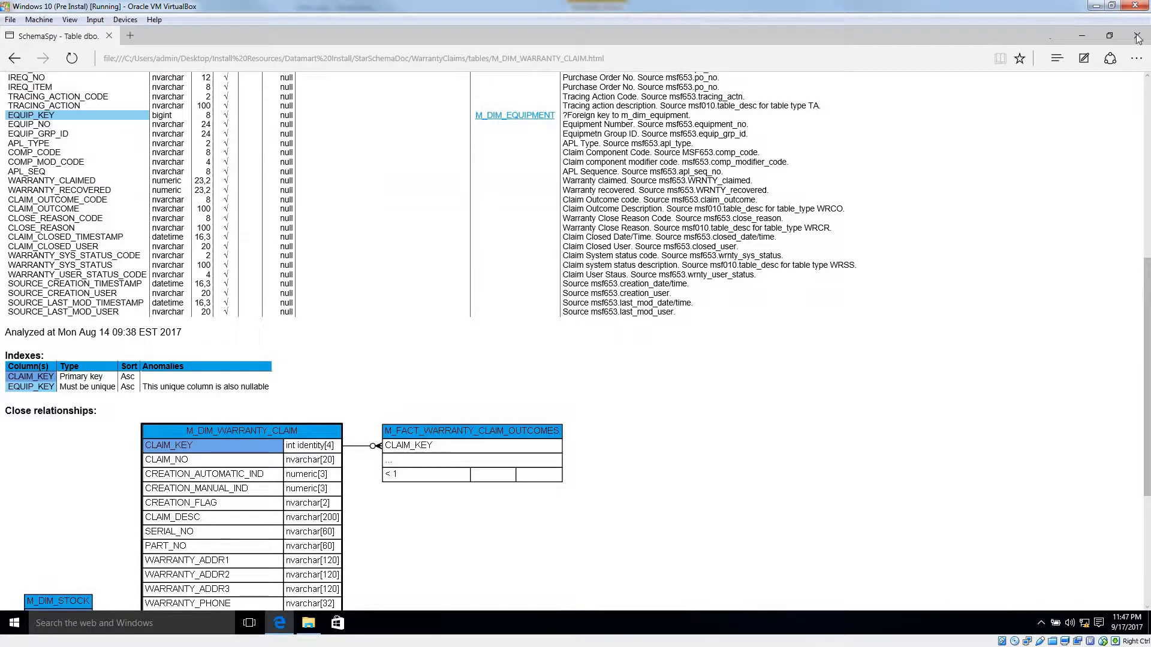
{"action": "left_click", "coordinate": [1137, 38]}
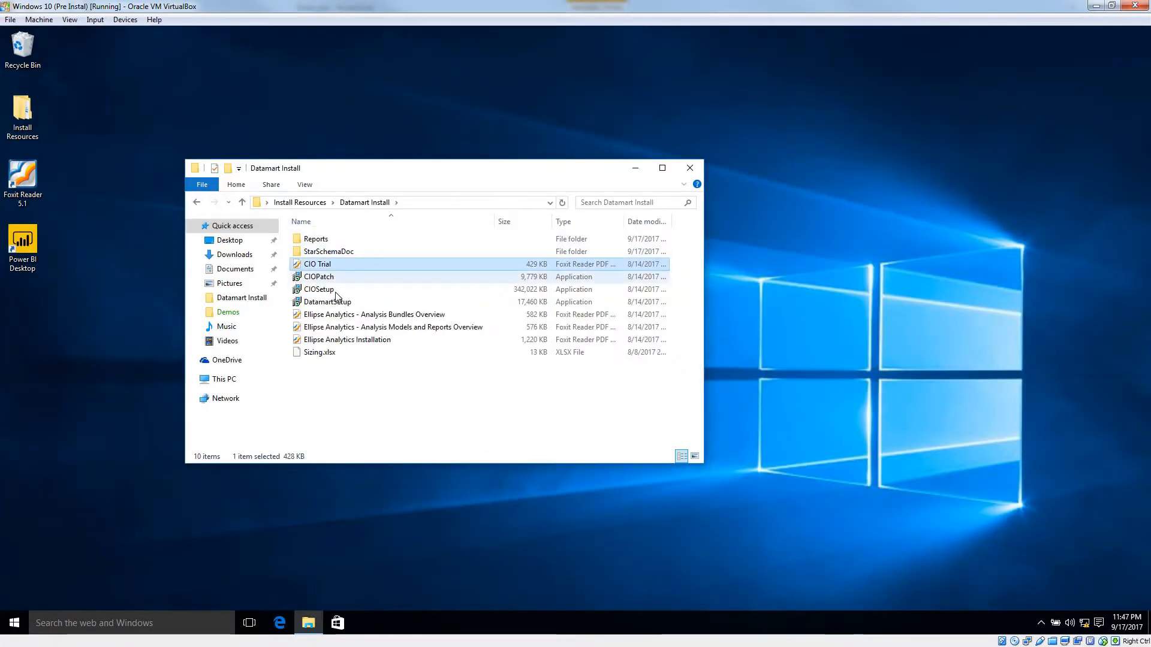
Step: Look over the CIO files, Ellipse Analytics documents, Sizing.xlsx and DatamartSetup in the Datamart Install folder
{"action": "left_click", "coordinate": [341, 290], "text": "shift"}
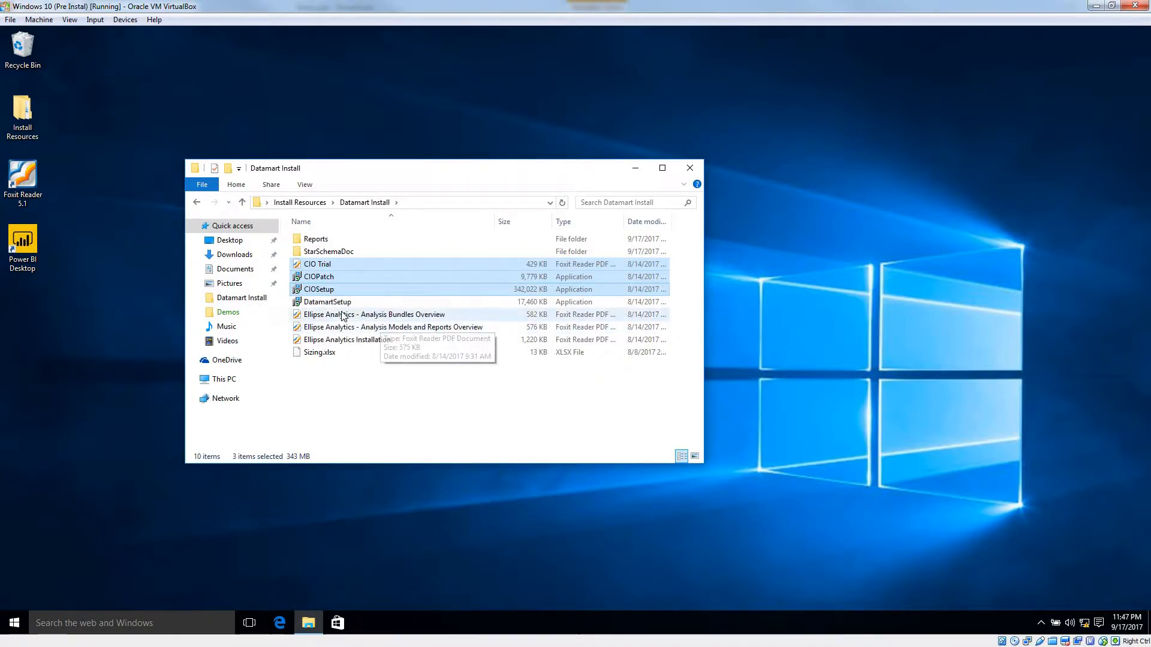
{"action": "left_click", "coordinate": [344, 316]}
{"action": "left_click", "coordinate": [340, 339], "text": "shift"}
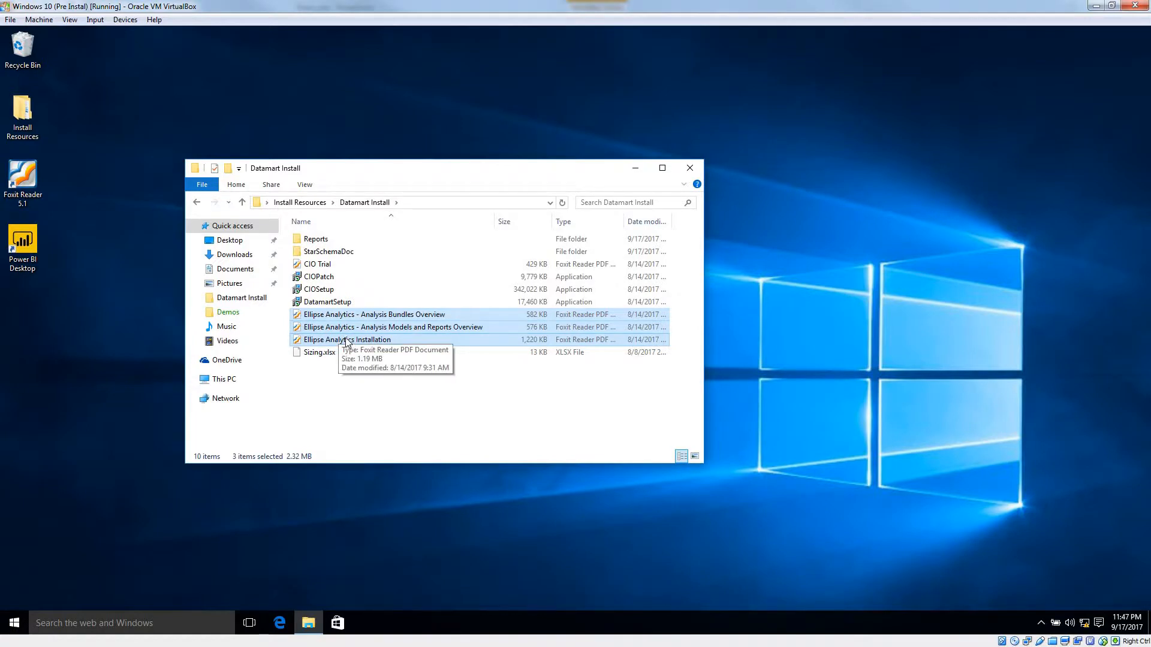
{"action": "left_click", "coordinate": [355, 342]}
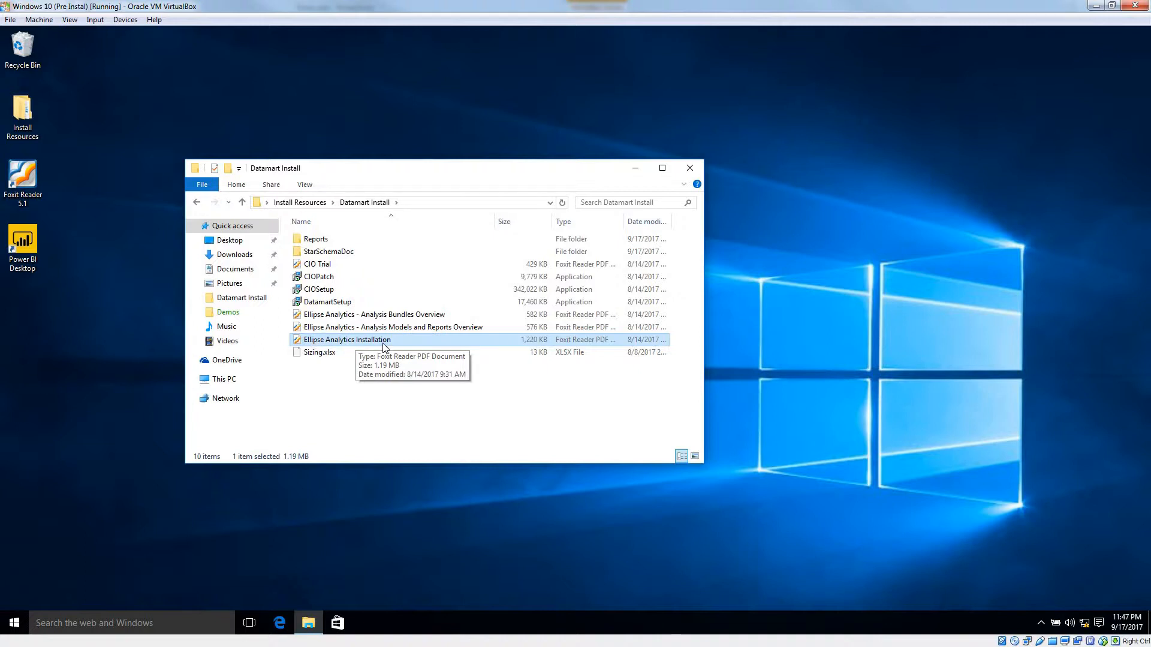
{"action": "left_click", "coordinate": [323, 356]}
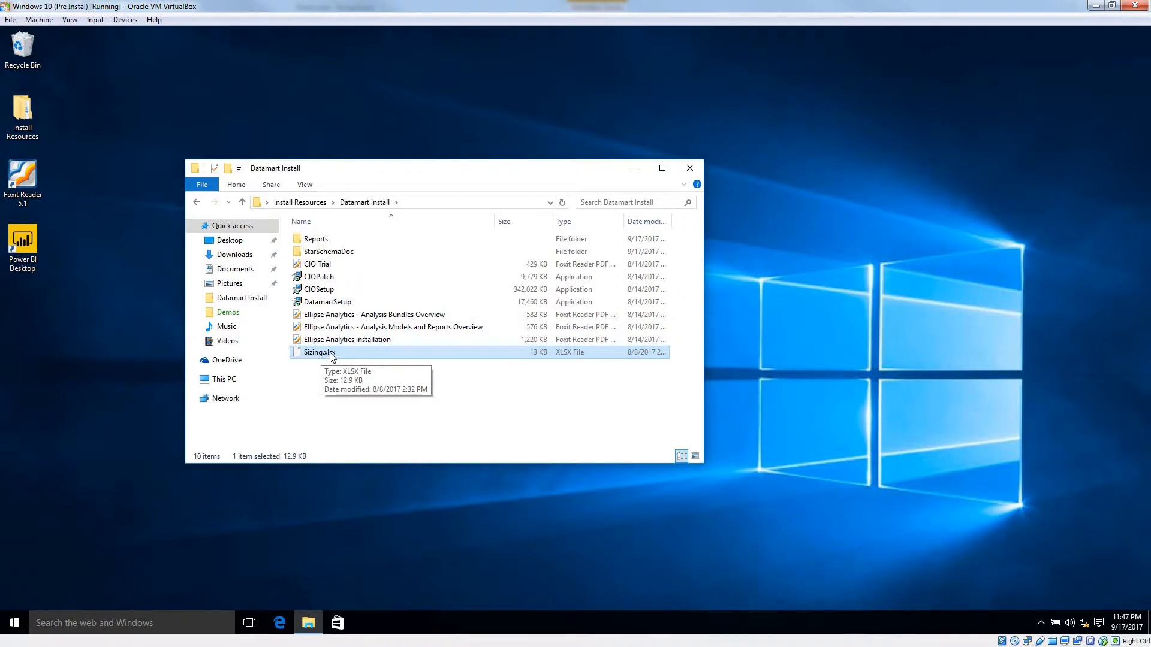
{"action": "left_click", "coordinate": [337, 303]}
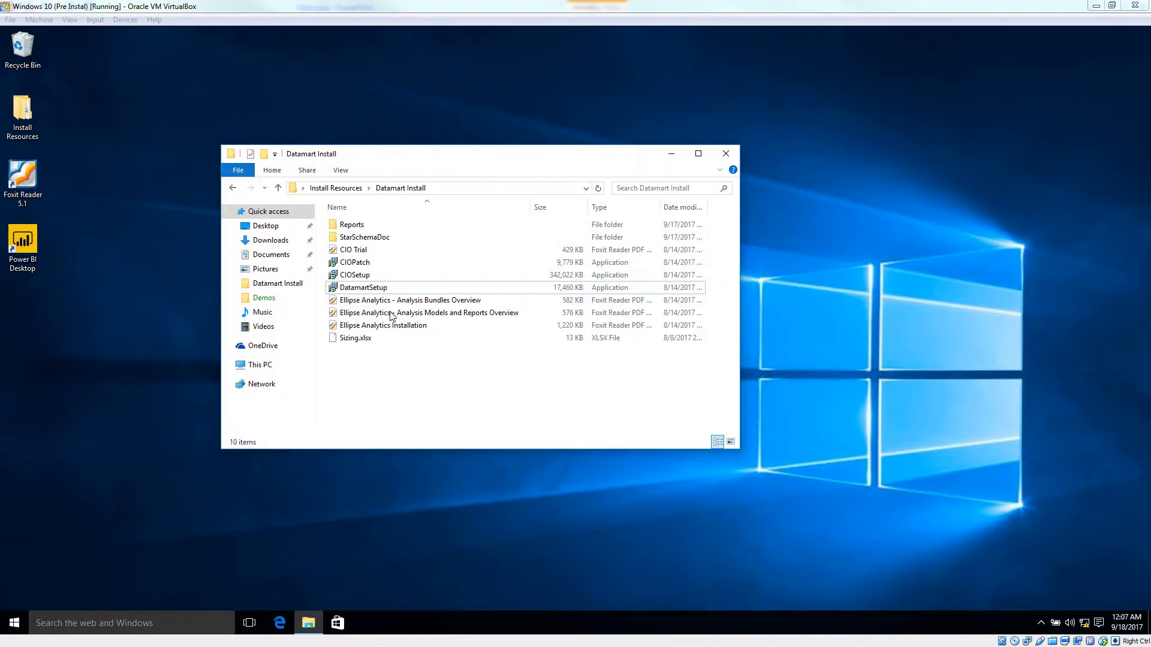
Step: Run the DatamartSetup installer and allow it to make changes to the computer
{"action": "left_click", "coordinate": [373, 288]}
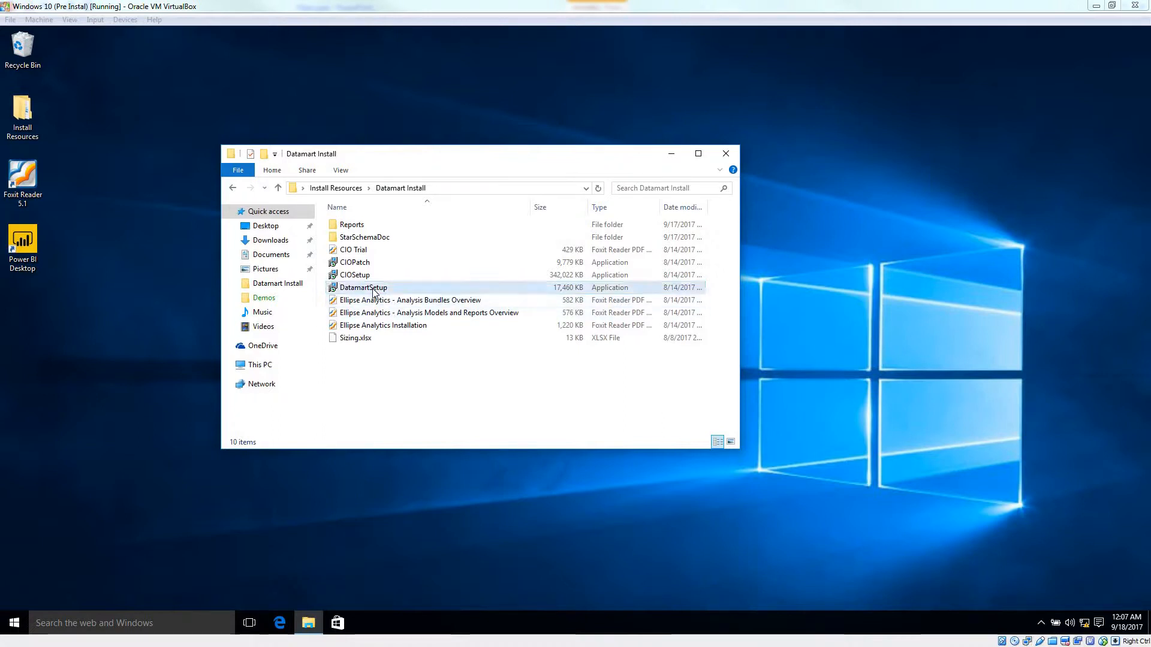
{"action": "double_click", "coordinate": [373, 292]}
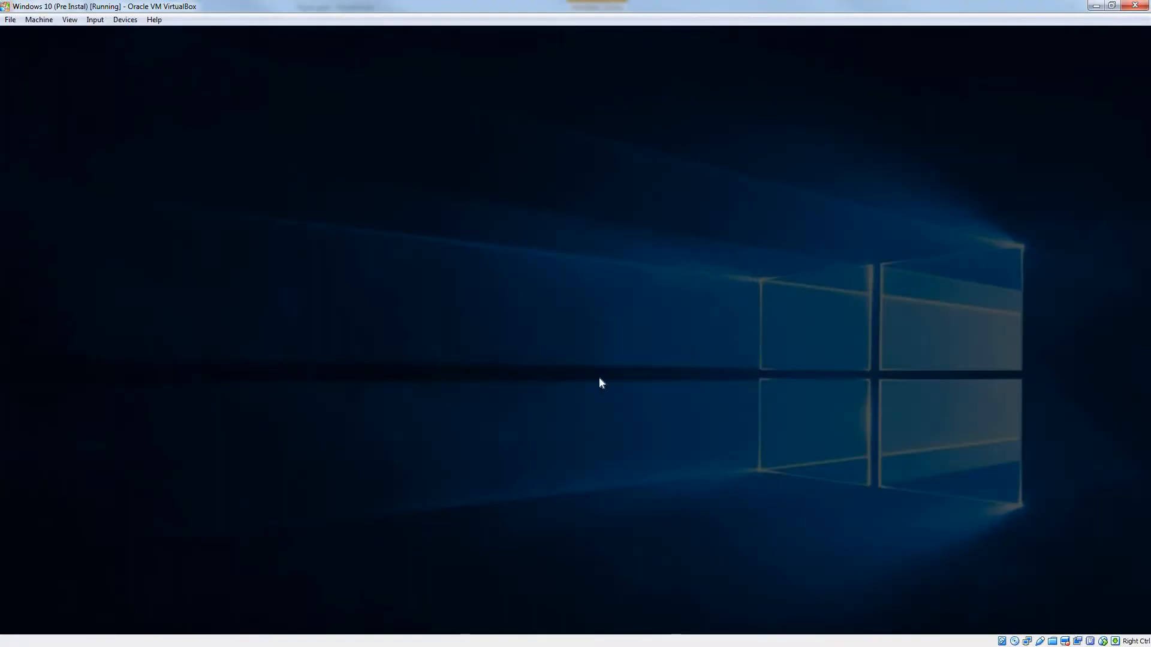
{"action": "left_click", "coordinate": [609, 348]}
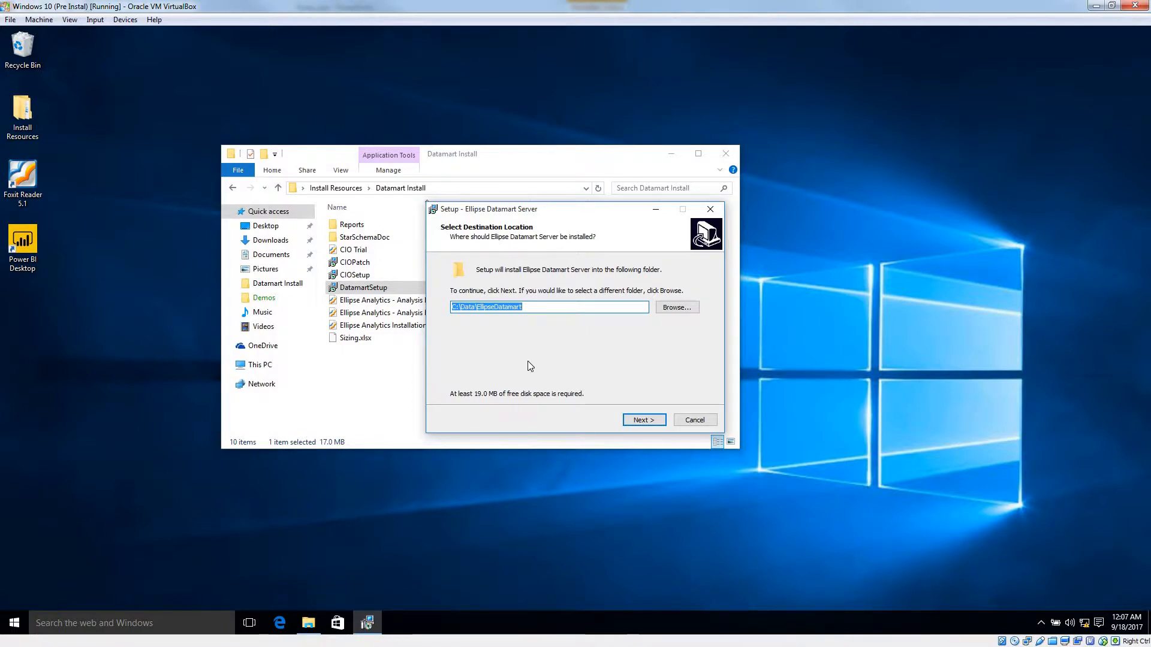
Step: Accept the destination folder C:\Data\EllipseDatamart and the default SQL Server configuration with localhost servers and the Production environment
{"action": "left_click", "coordinate": [635, 420]}
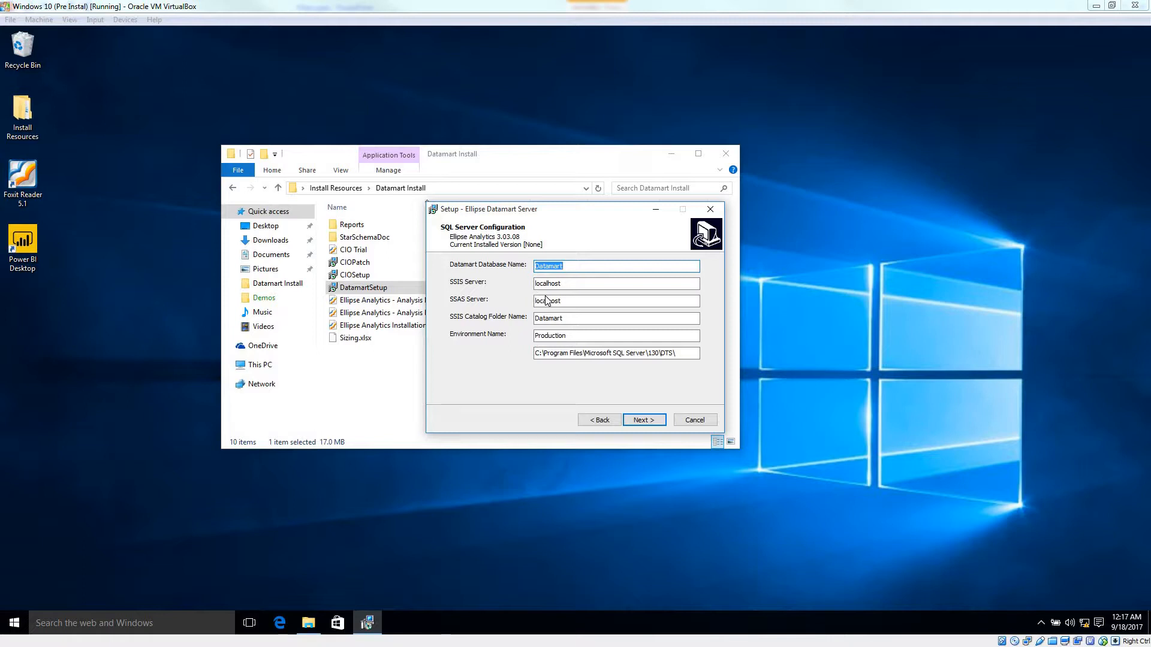
{"action": "left_click", "coordinate": [542, 335]}
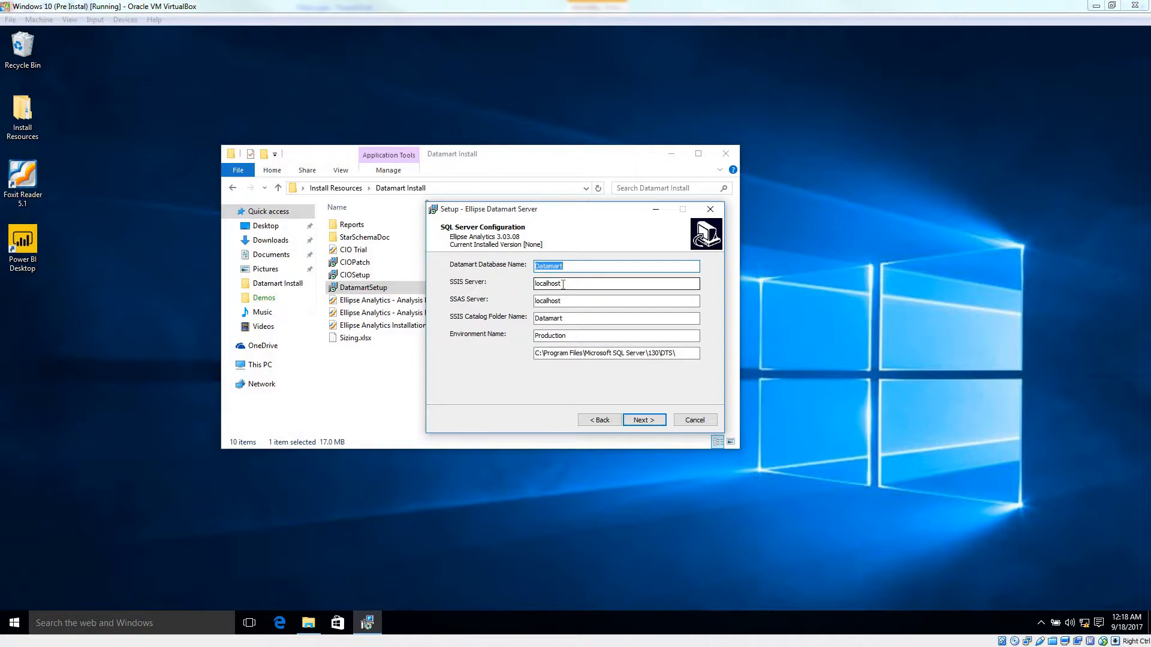
{"action": "left_click", "coordinate": [644, 420]}
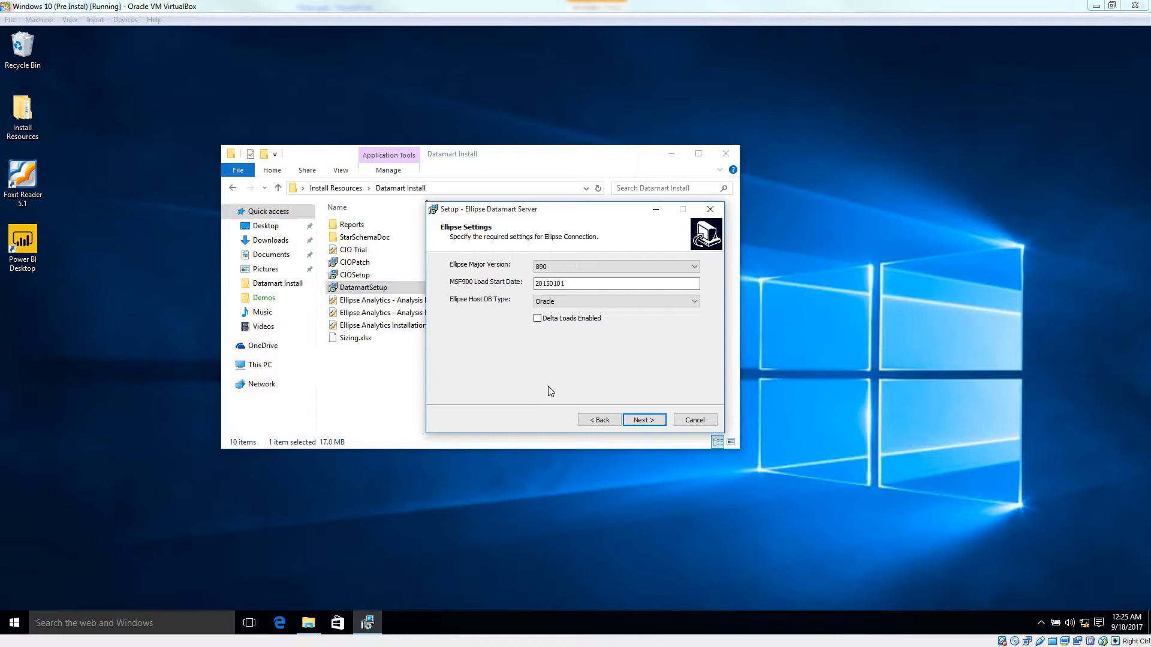
Step: Examine the available Ellipse major versions and the year, month and day parts of the MSF900 load start date
{"action": "left_click", "coordinate": [582, 271]}
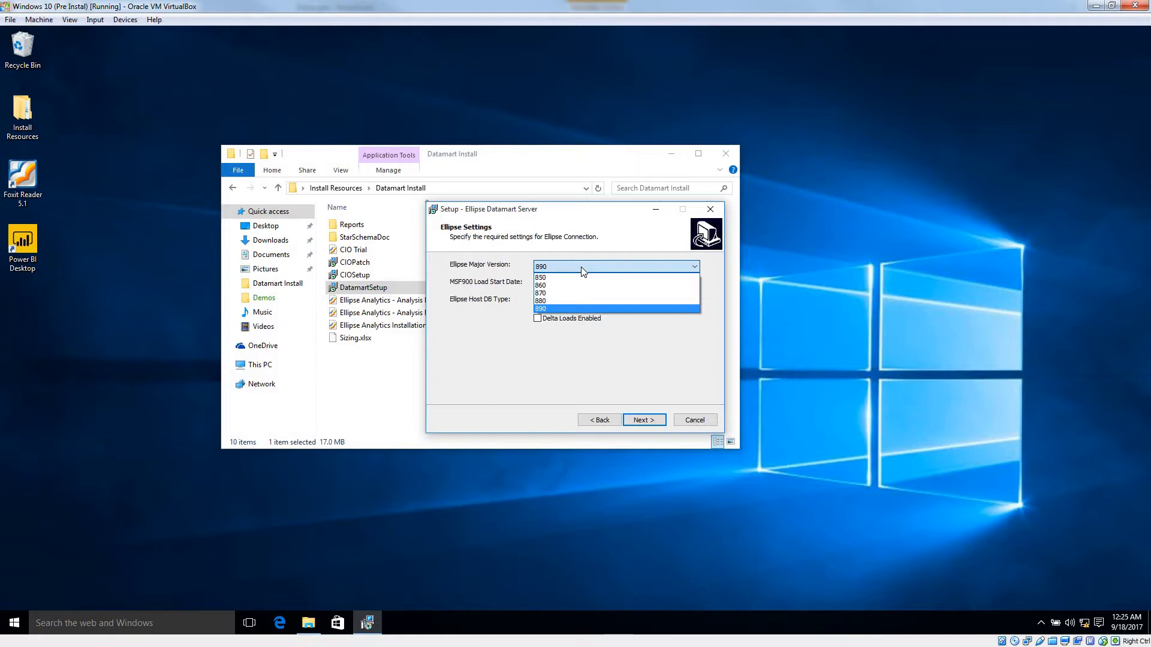
{"action": "left_click", "coordinate": [581, 268]}
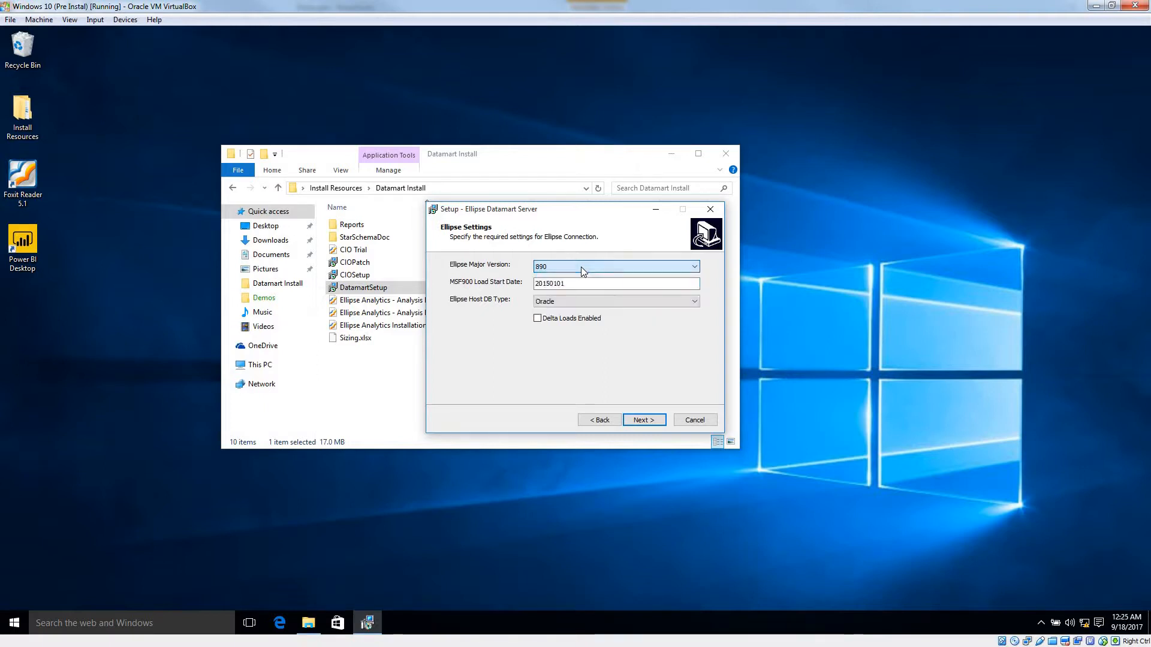
{"action": "left_click", "coordinate": [579, 283]}
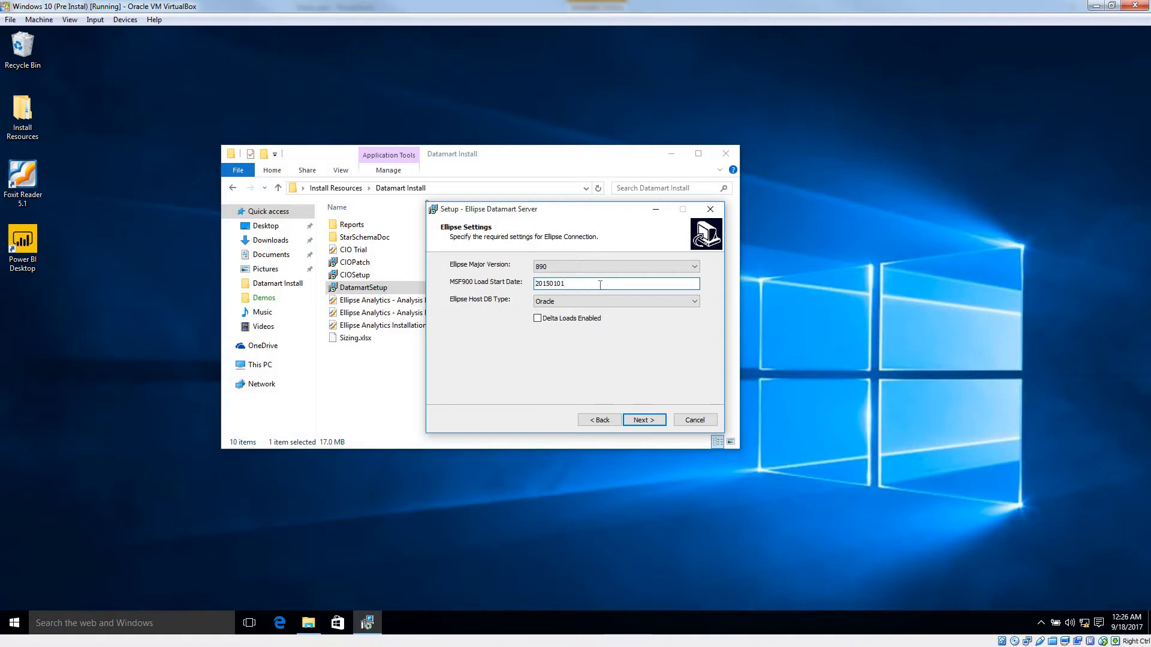
{"action": "key", "text": "shift+Right"}
{"action": "key", "text": "shift+Right"}
{"action": "key", "text": "shift+Right"}
{"action": "key", "text": "Right"}
{"action": "key", "text": "shift+Left"}
{"action": "key", "text": "Right"}
{"action": "key", "text": "shift+Left"}
{"action": "key", "text": "shift+Left"}
Step: Set the Ellipse host DB type to SQL Server
{"action": "left_click", "coordinate": [572, 302]}
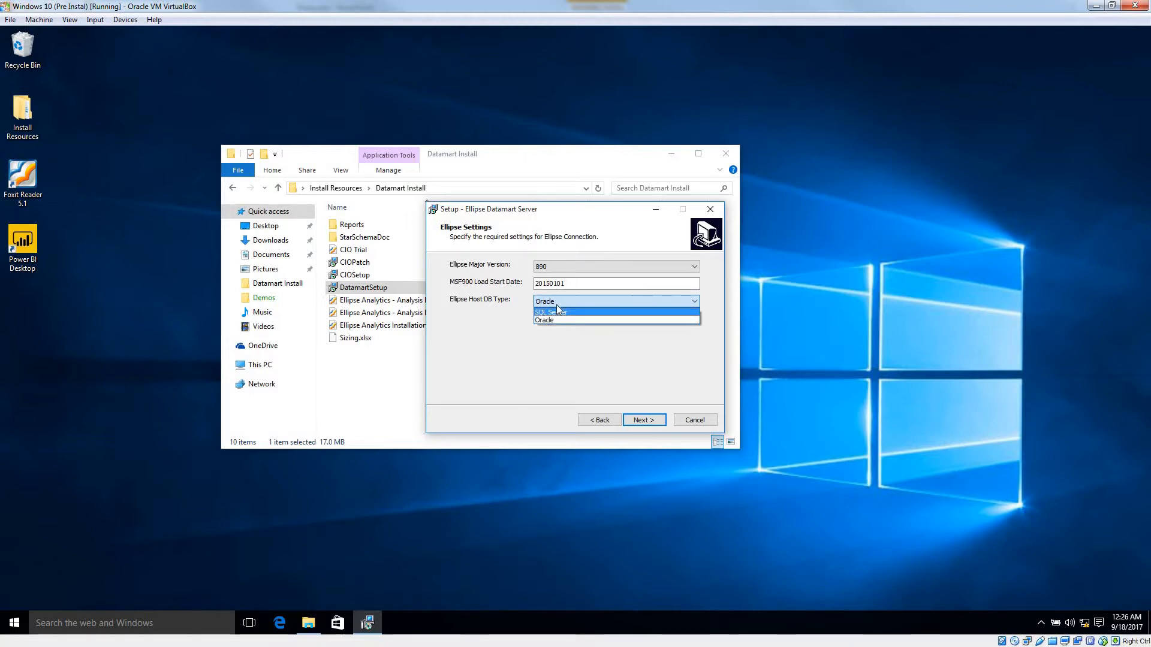
{"action": "left_click", "coordinate": [566, 306]}
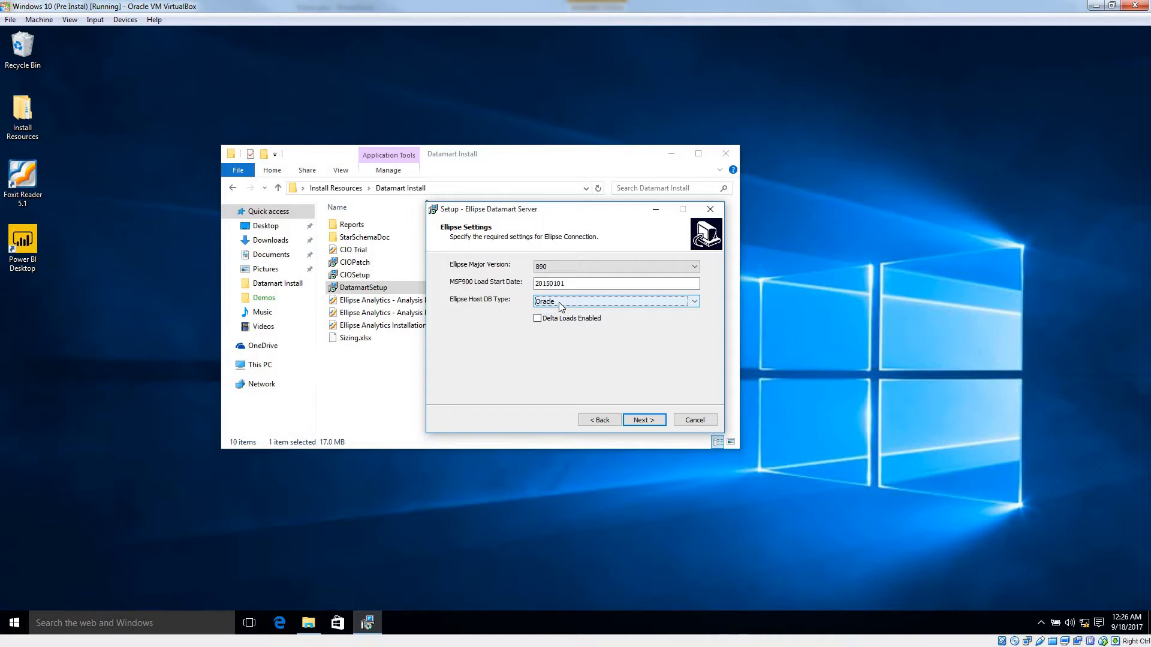
{"action": "left_click", "coordinate": [559, 302]}
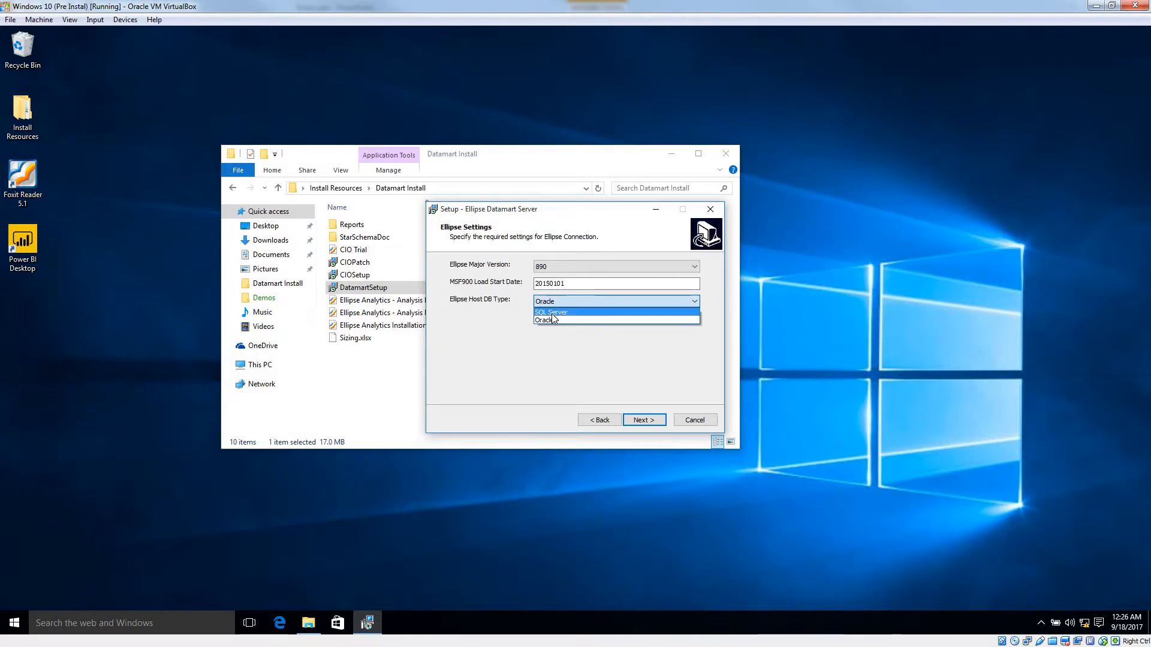
{"action": "left_click", "coordinate": [556, 311]}
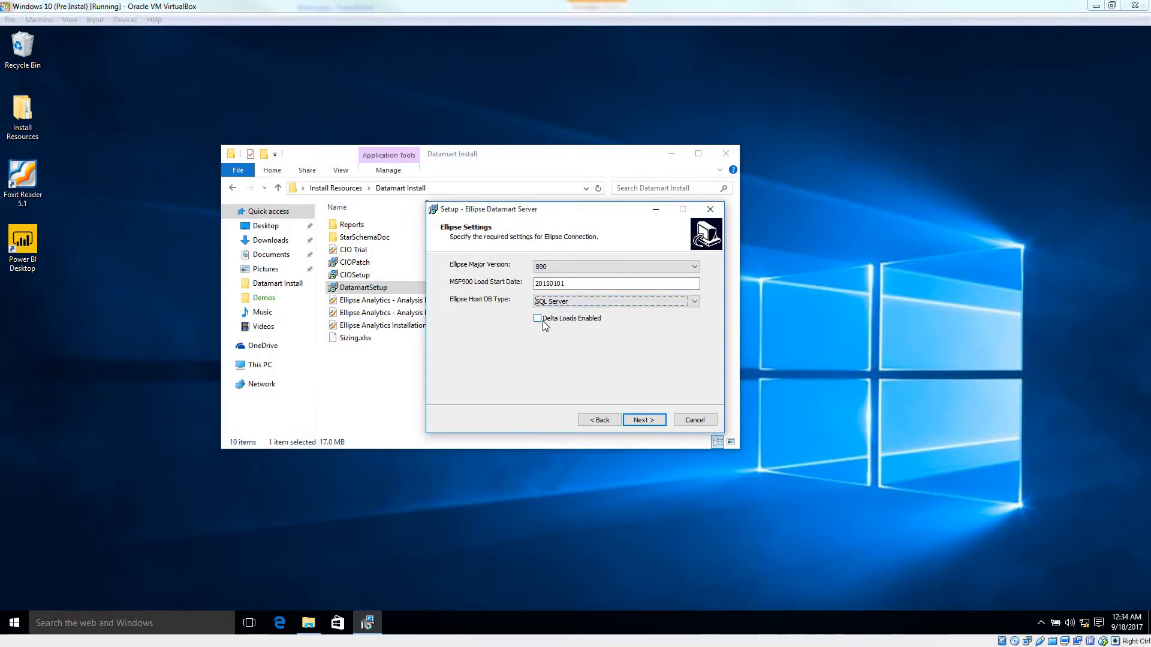
Step: Try Ellipse major version 870 to check the Delta Loads Enabled option, and return the version to 890
{"action": "left_click", "coordinate": [543, 322]}
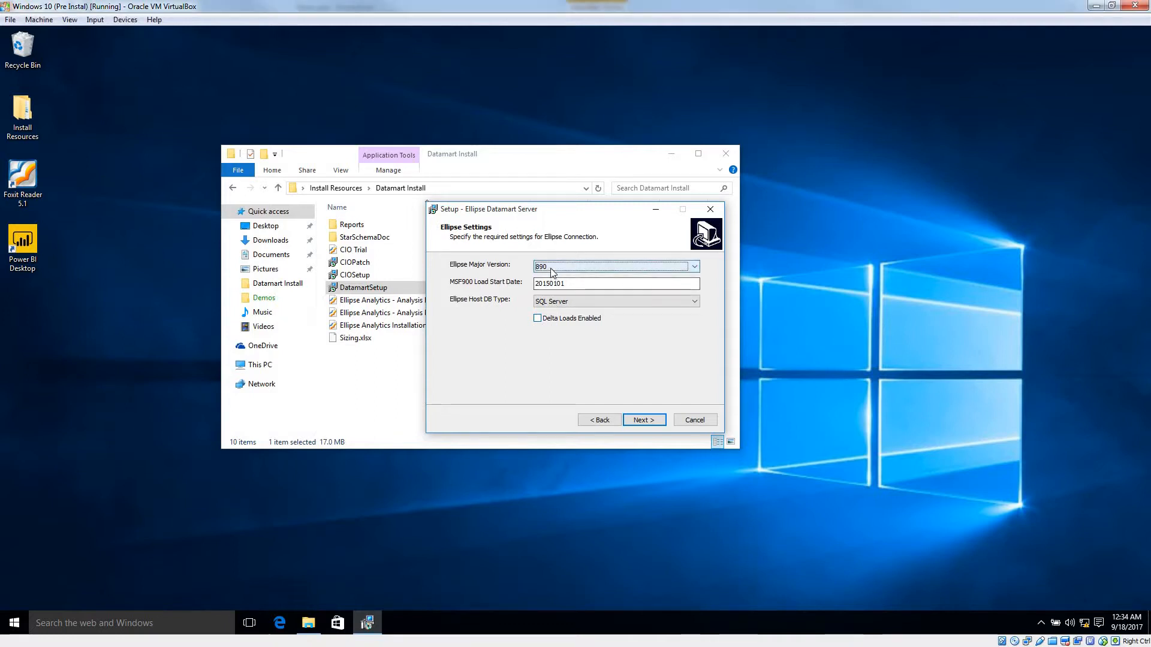
{"action": "key", "text": "alt+Down"}
{"action": "left_click", "coordinate": [553, 297]}
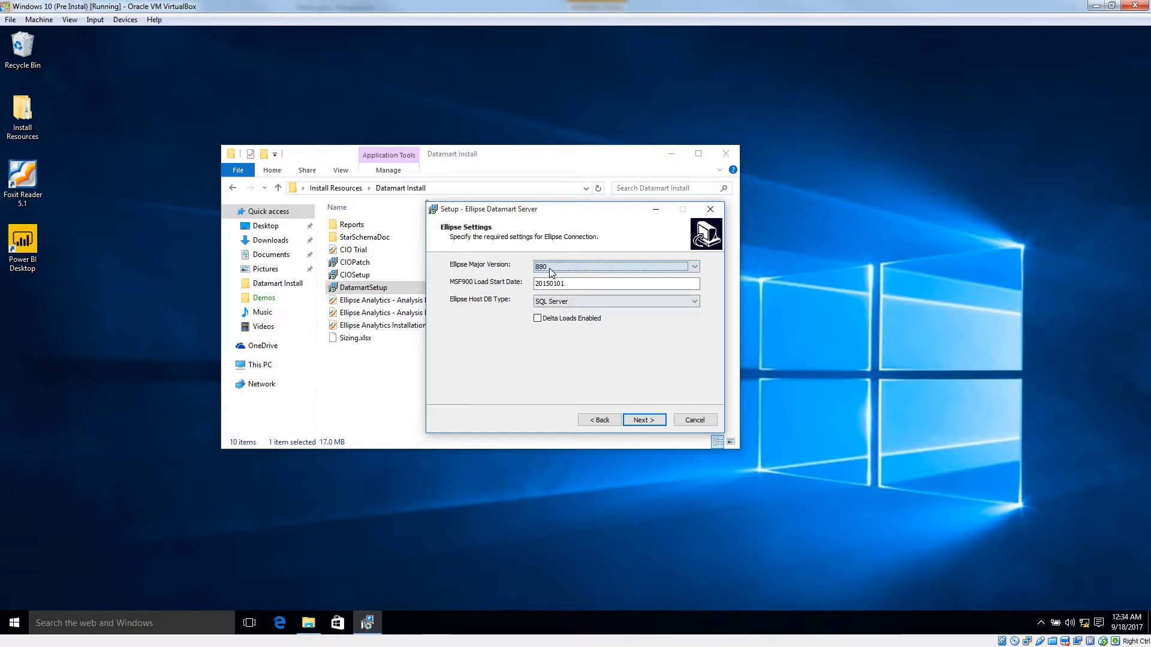
{"action": "left_click", "coordinate": [546, 267]}
{"action": "left_click", "coordinate": [553, 292]}
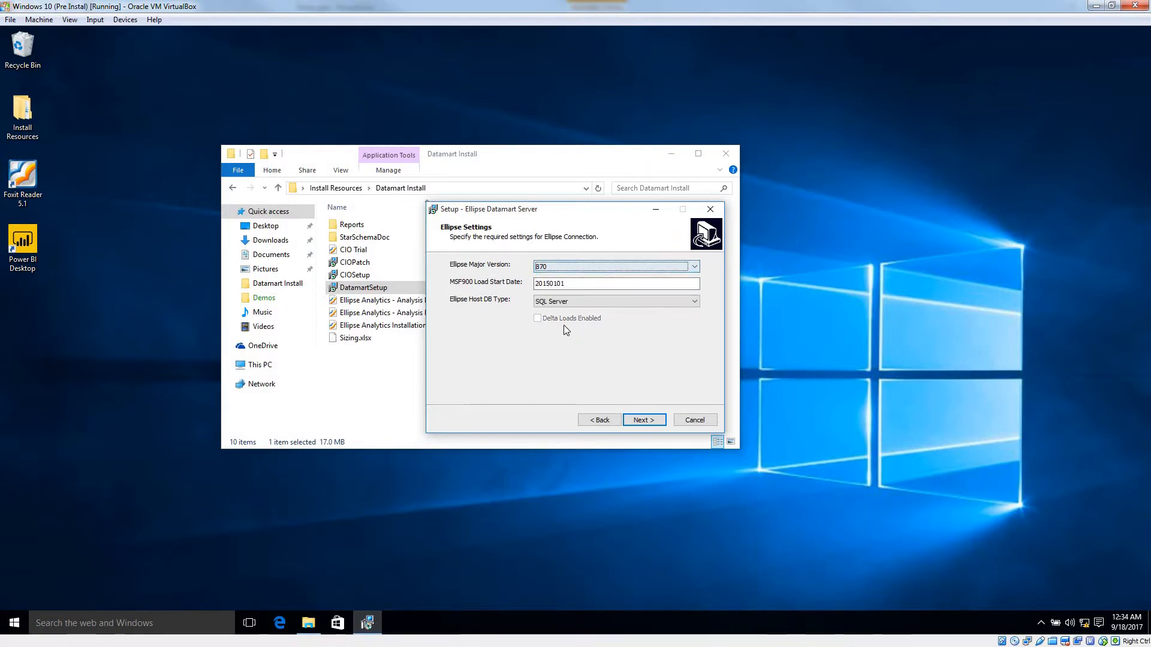
{"action": "left_click", "coordinate": [550, 270]}
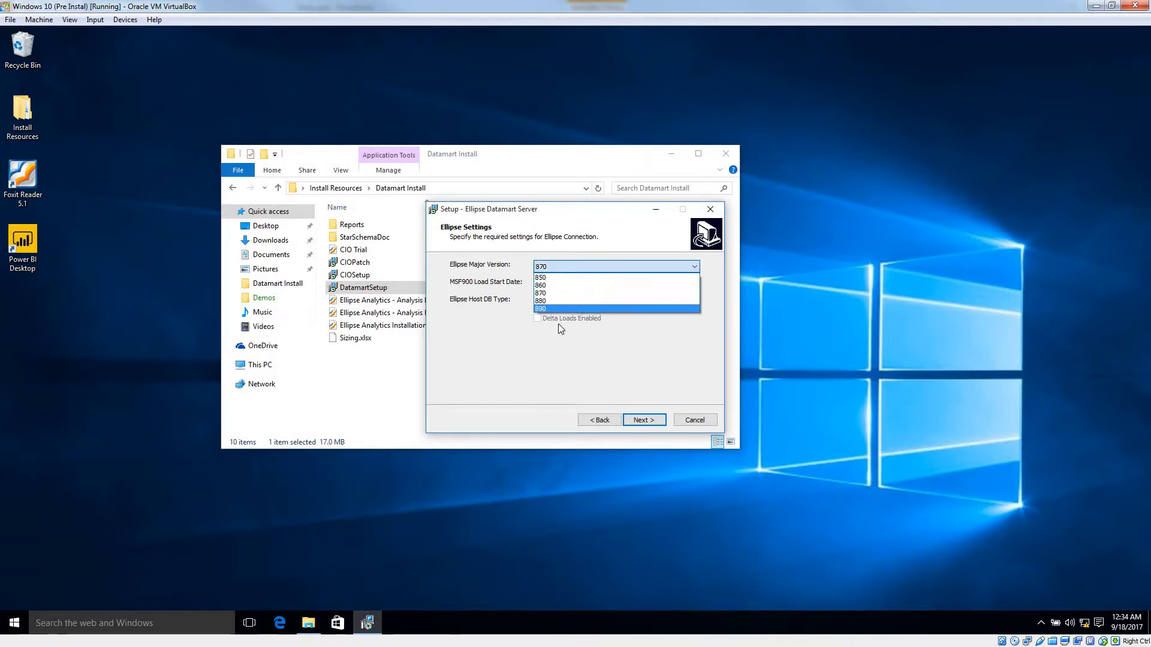
{"action": "left_click", "coordinate": [552, 309]}
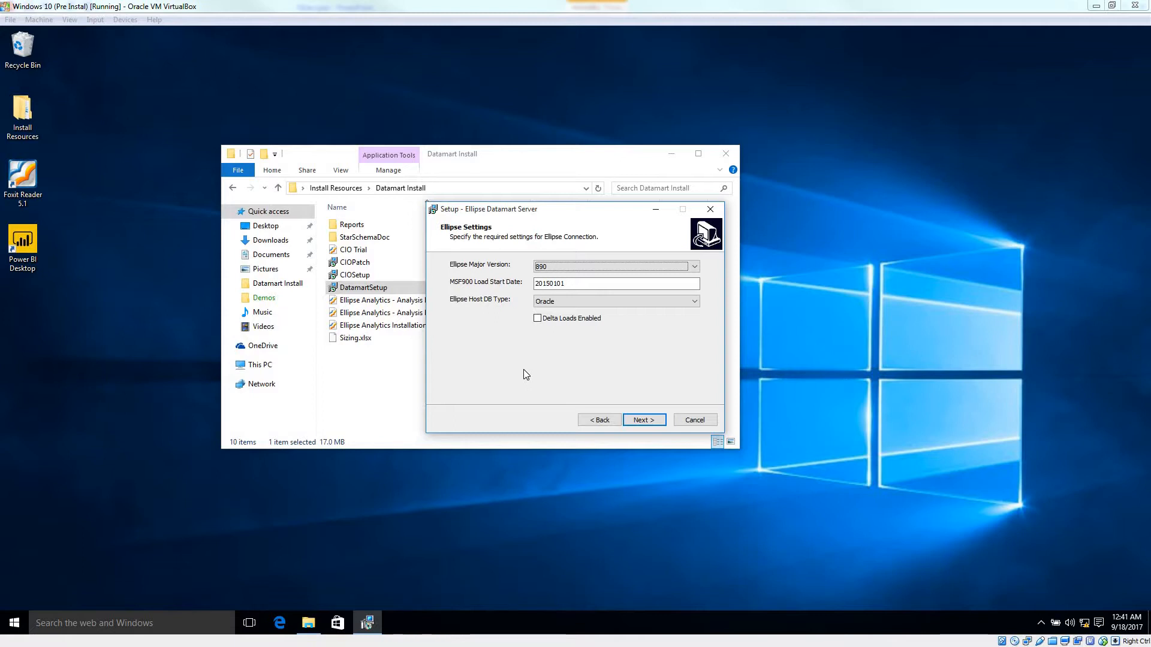
Step: Select SQL Server as the Ellipse host DB type and proceed past the Ellipse connection settings
{"action": "left_click", "coordinate": [570, 302]}
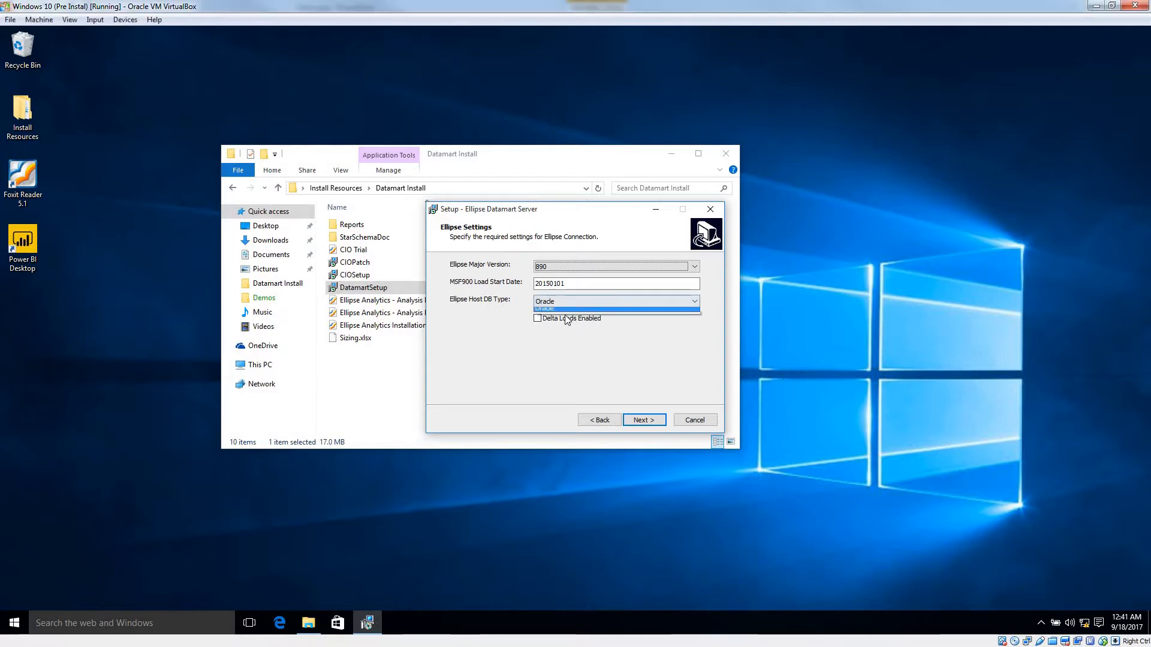
{"action": "left_click", "coordinate": [563, 312]}
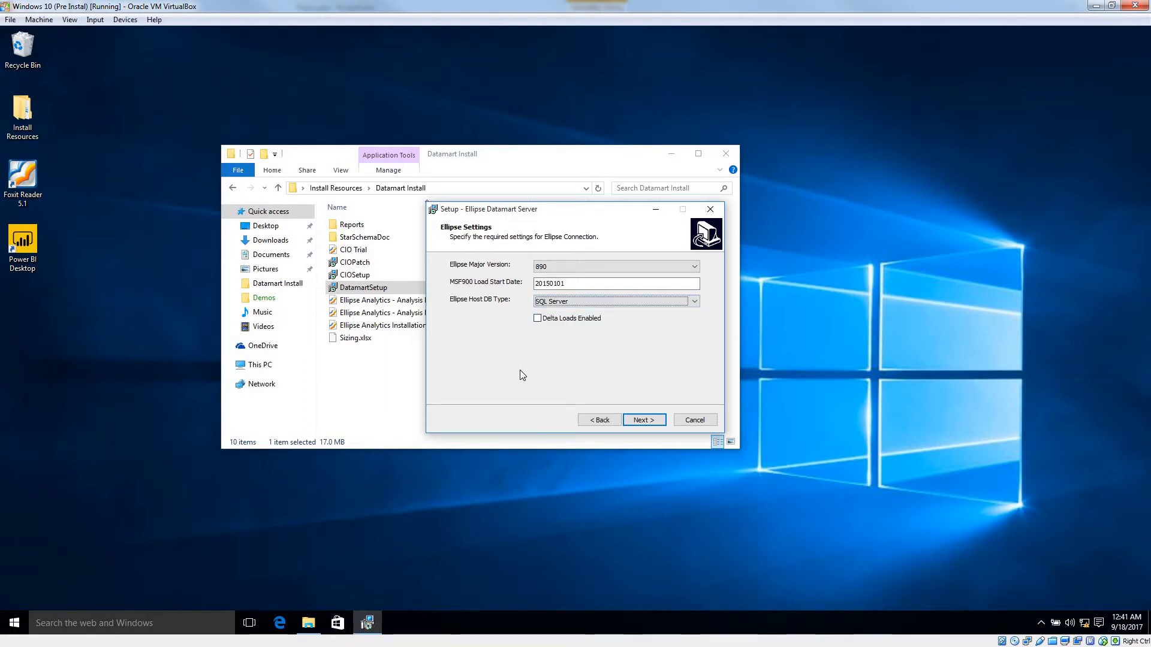
{"action": "left_click", "coordinate": [563, 303]}
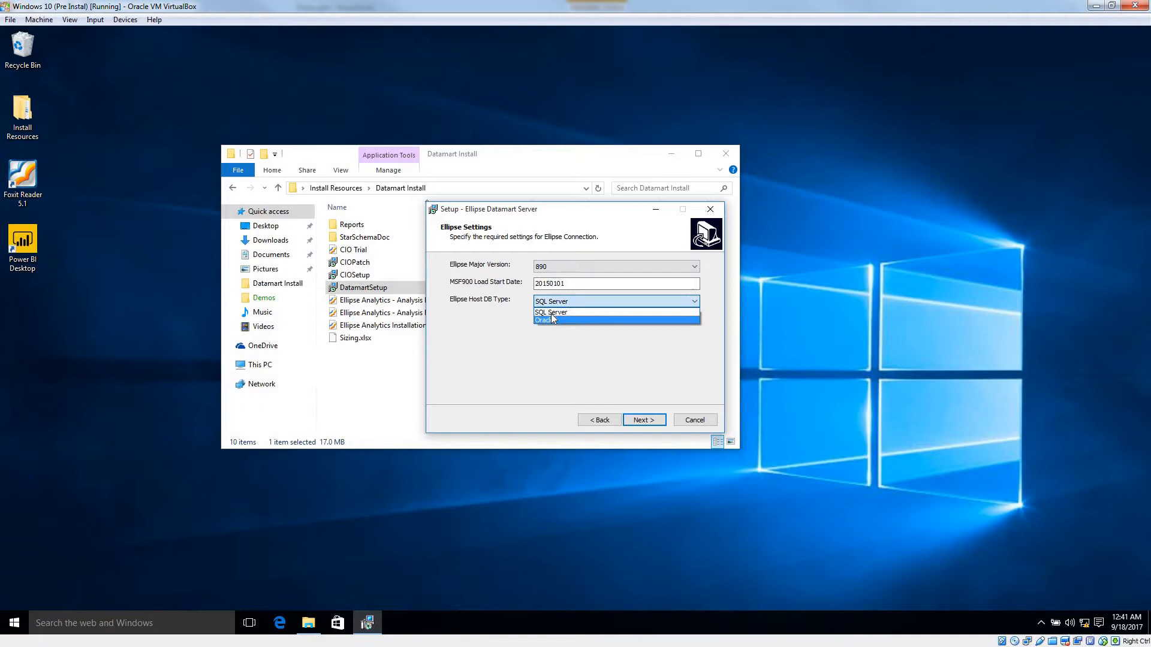
{"action": "left_click", "coordinate": [532, 375]}
{"action": "left_click", "coordinate": [645, 420]}
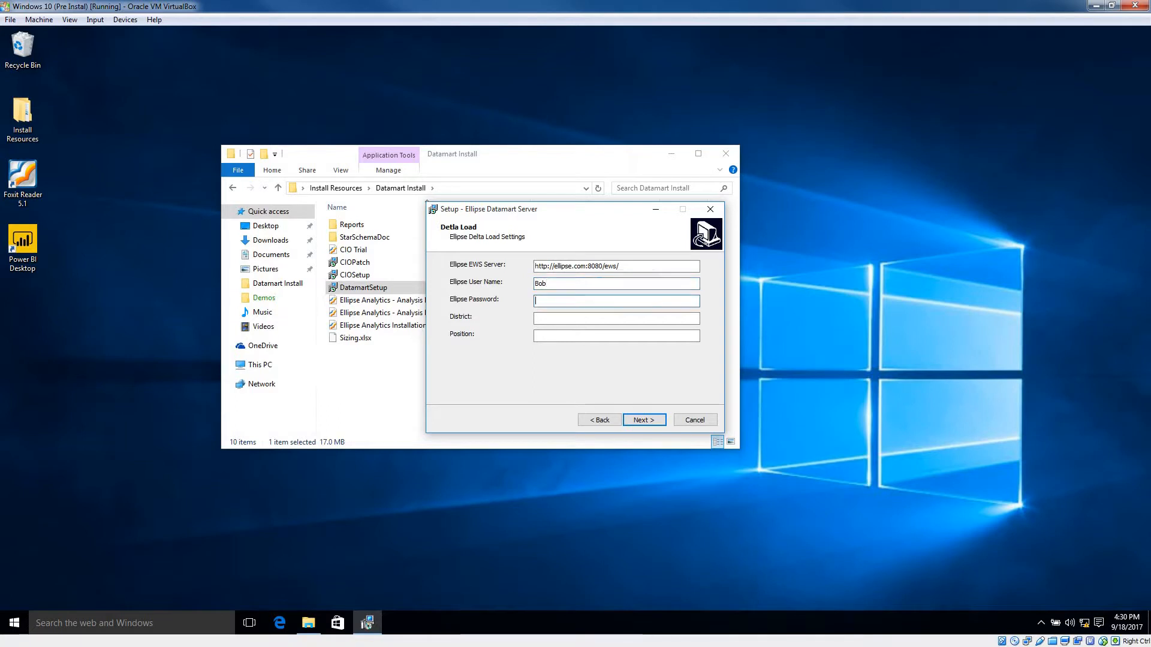
Step: Complete the delta load settings with the Ellipse password, district R100 and position MATMAN
{"action": "left_click", "coordinate": [554, 299]}
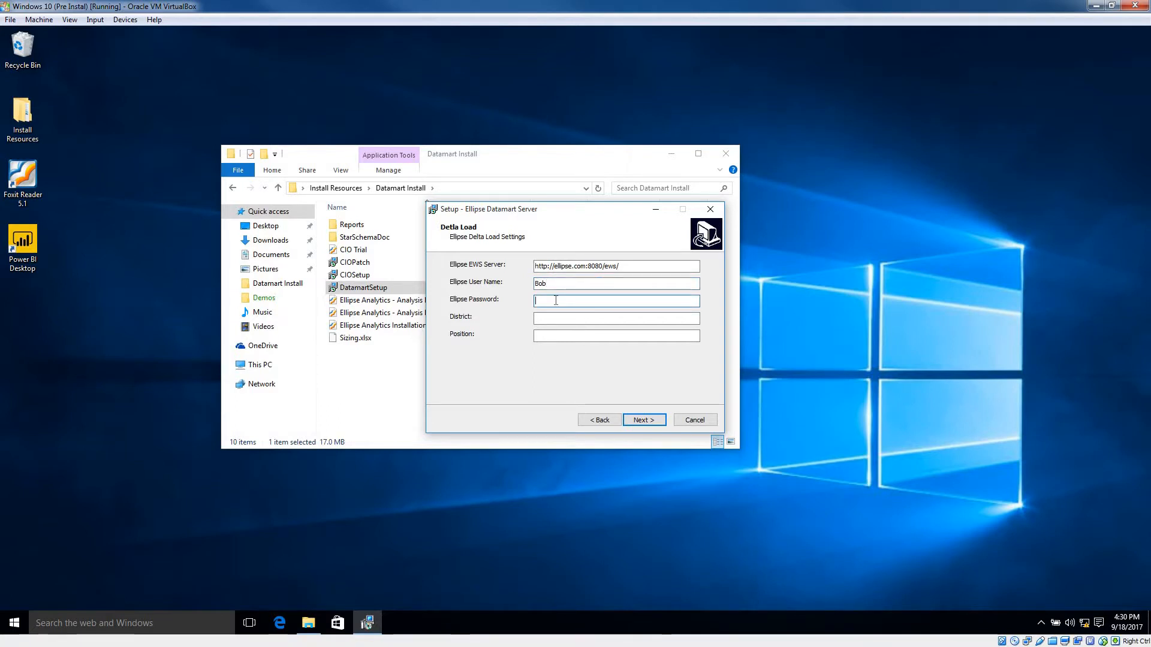
{"action": "type", "text": "password"}
{"action": "key", "text": "Tab"}
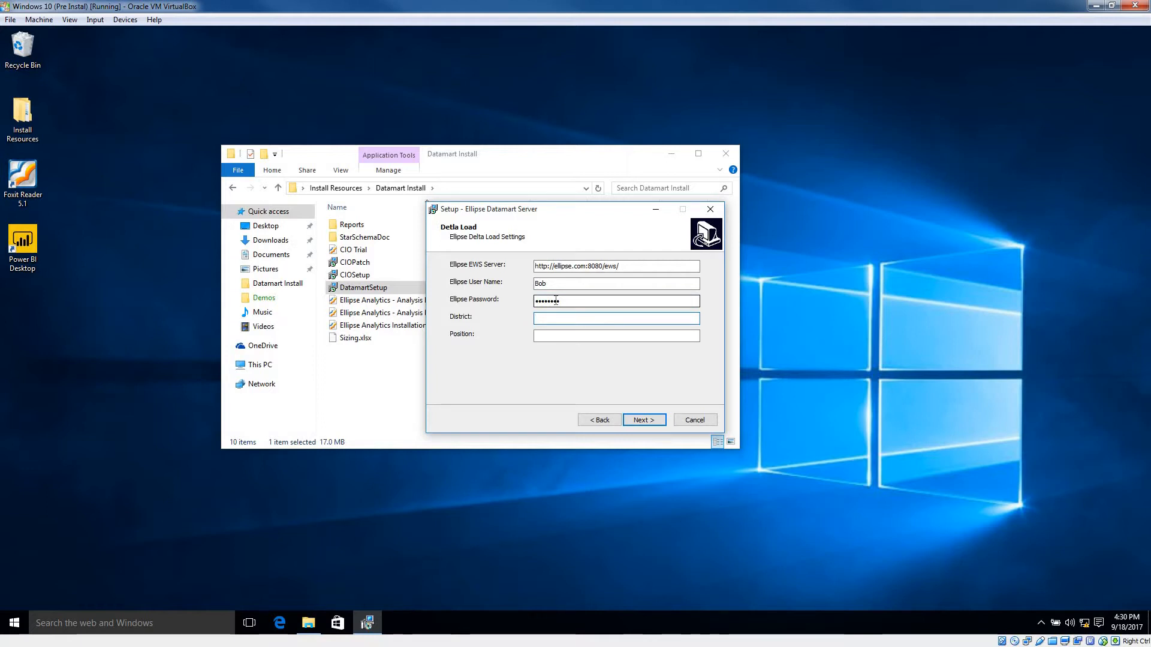
{"action": "type", "text": "R100"}
{"action": "key", "text": "Tab"}
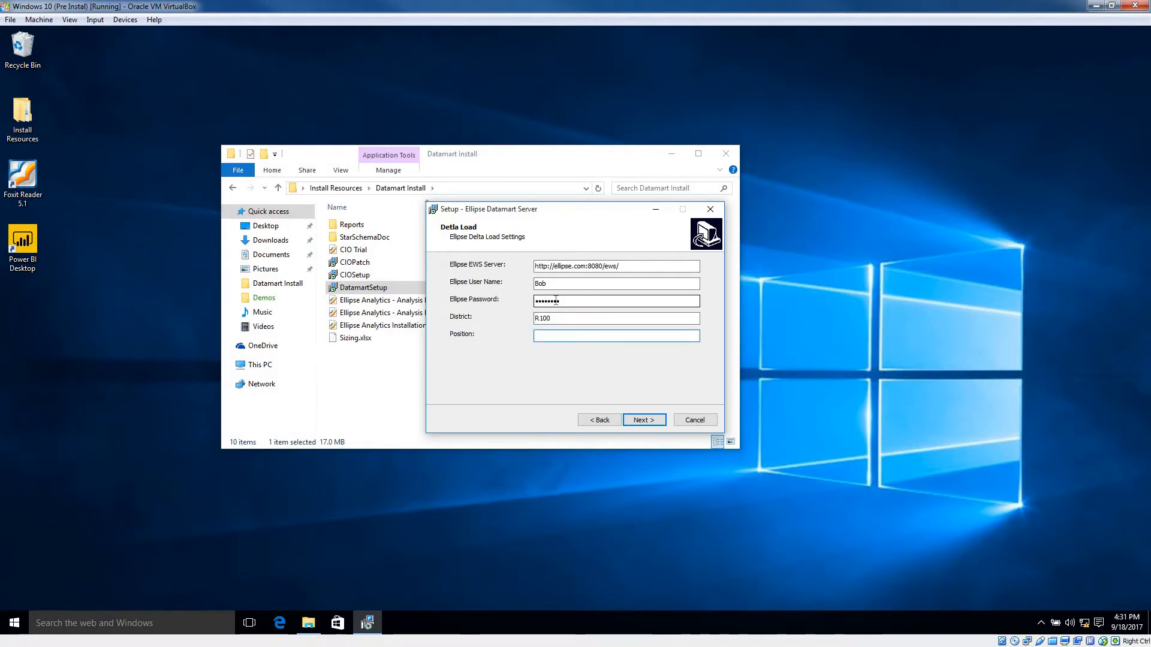
{"action": "type", "text": "MATMAN"}
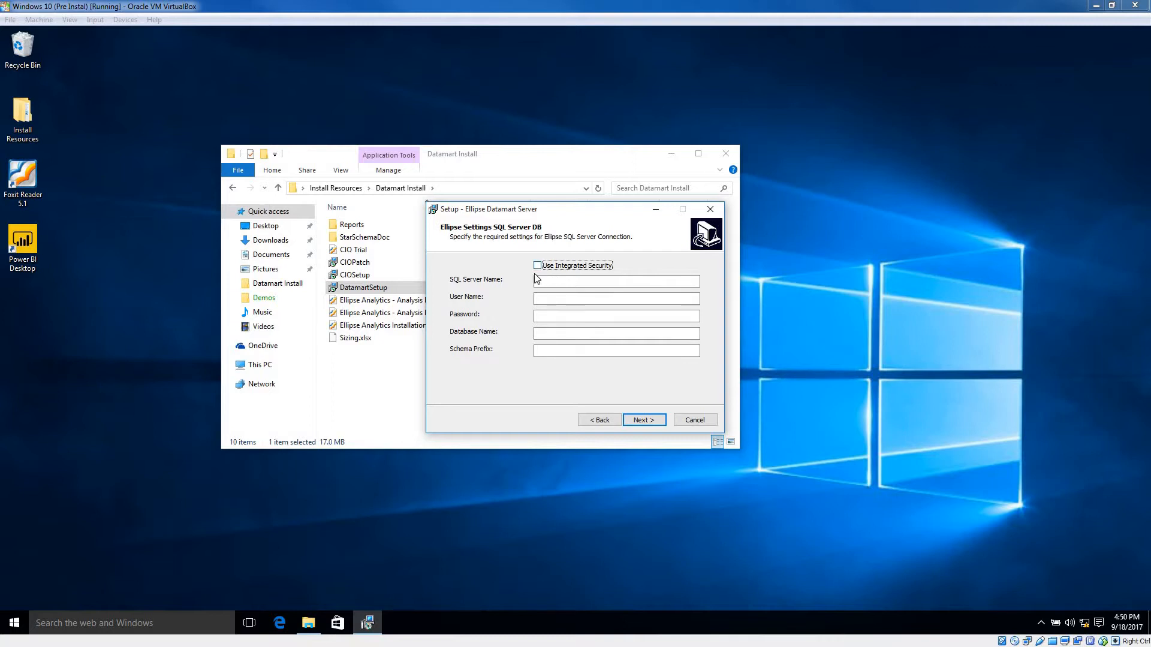
Step: Try a SQL Server login without integrated security by entering a user name and password, and clear both entries
{"action": "left_click", "coordinate": [573, 270]}
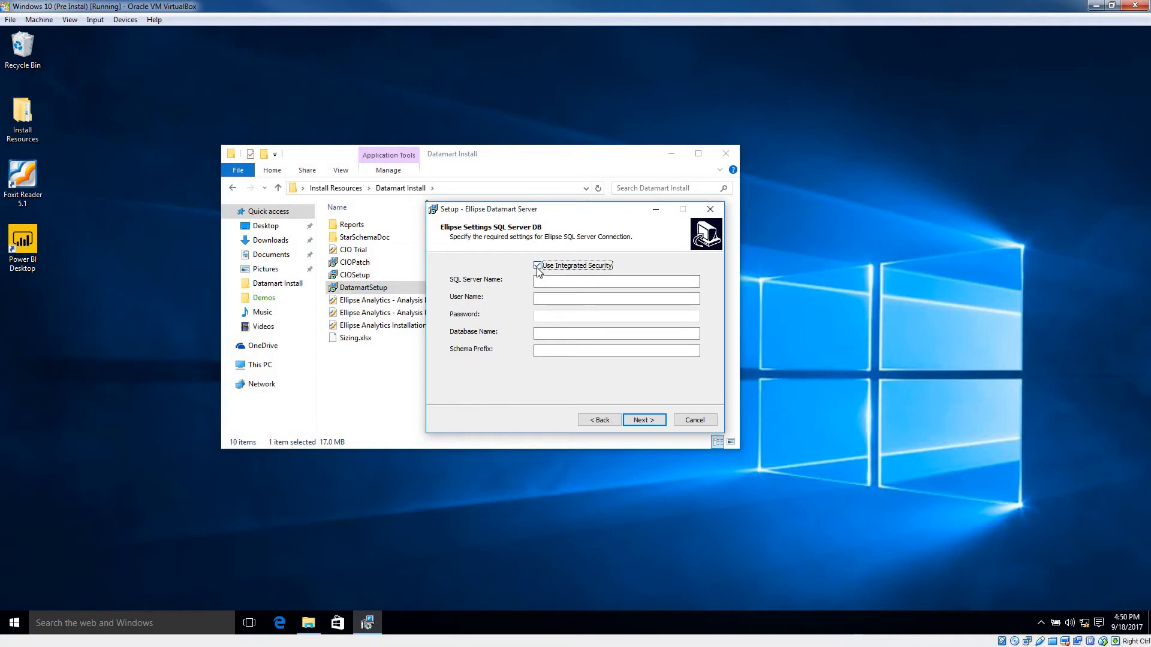
{"action": "key", "text": "space"}
{"action": "left_click", "coordinate": [547, 299]}
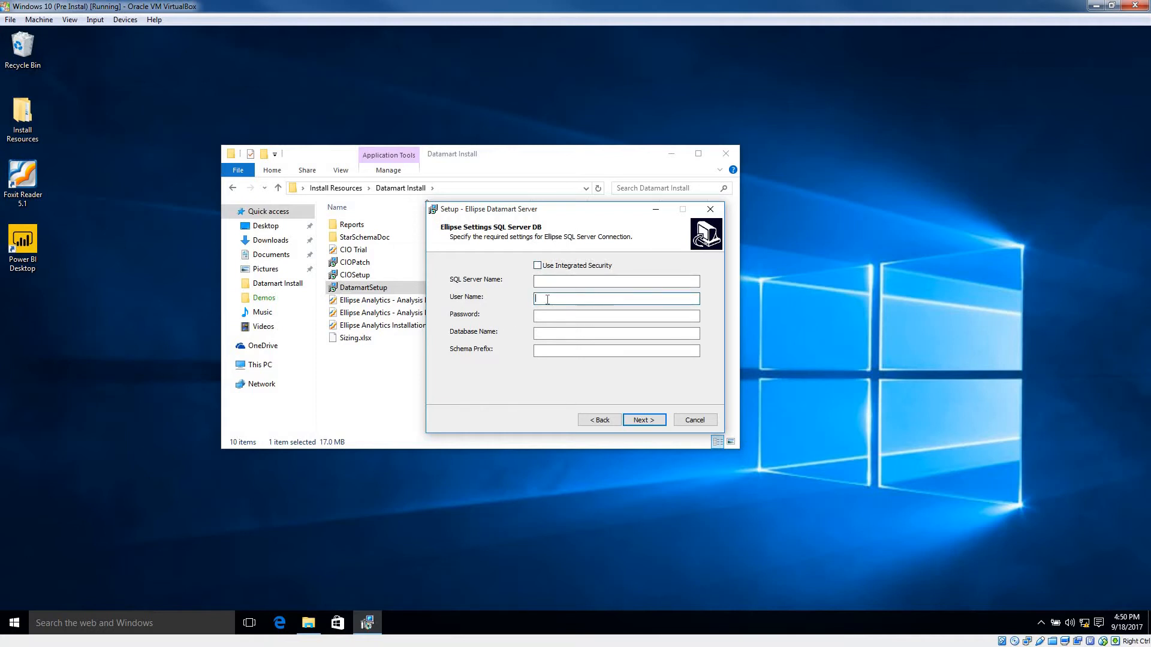
{"action": "type", "text": "user"}
{"action": "key", "text": "Tab"}
{"action": "type", "text": "password"}
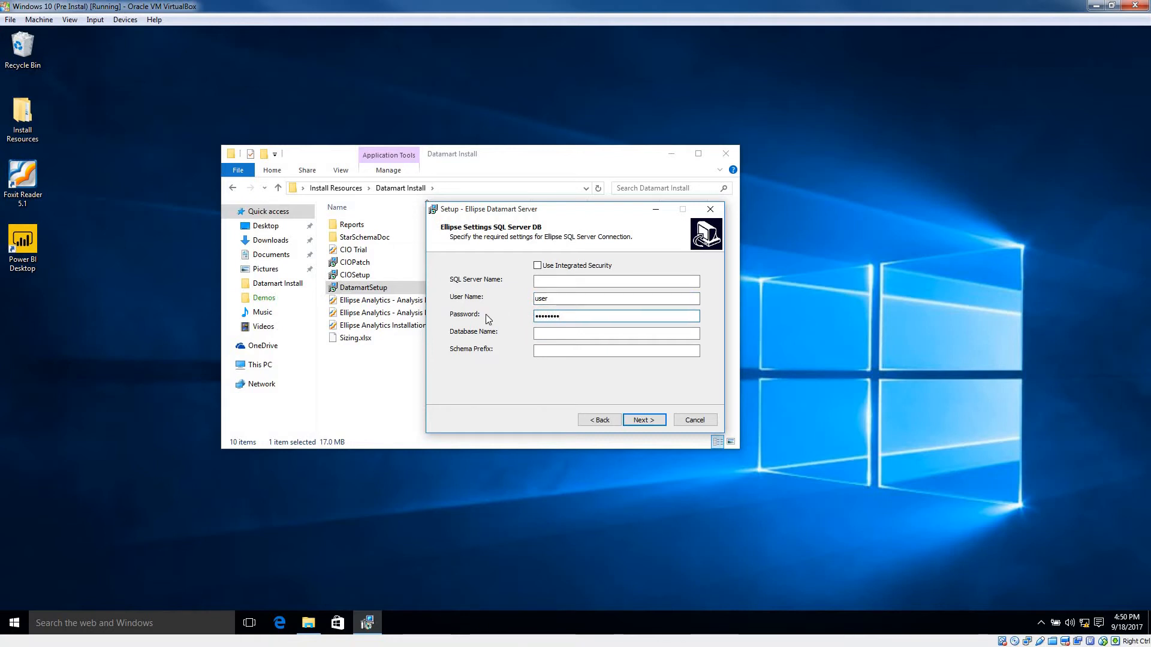
{"action": "double_click", "coordinate": [559, 315]}
{"action": "key", "text": "BackSpace"}
{"action": "double_click", "coordinate": [552, 298]}
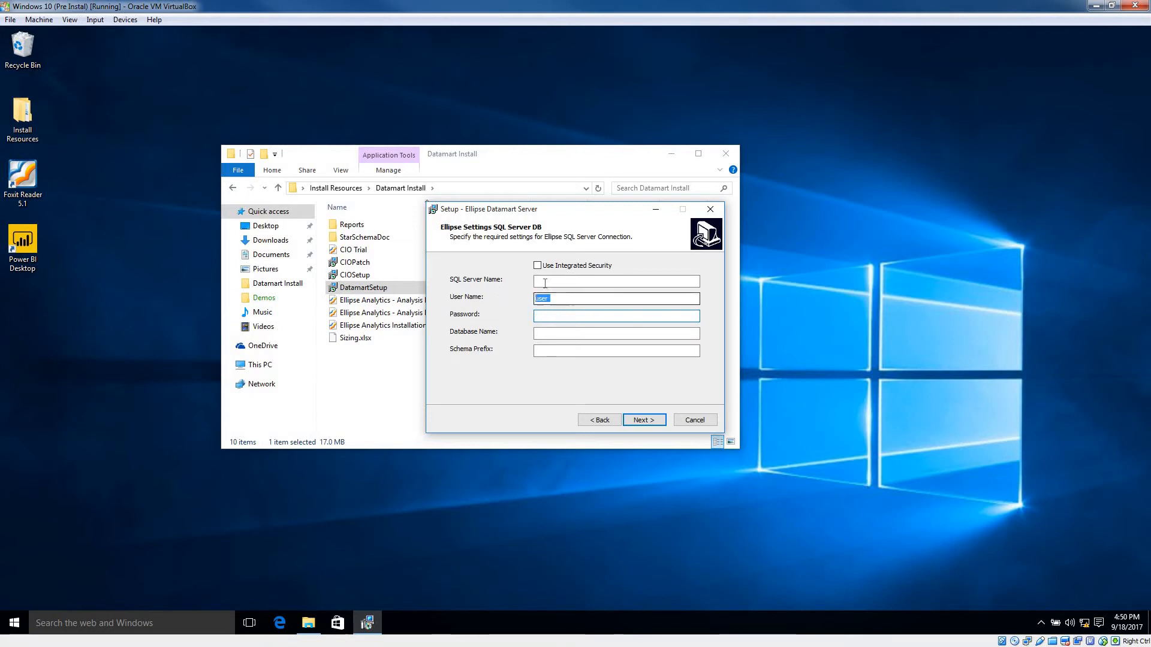
{"action": "key", "text": "BackSpace"}
Step: Enable integrated security for the Ellipse SQL Server connection, with server name localhost and database name ellipse
{"action": "left_click", "coordinate": [537, 266]}
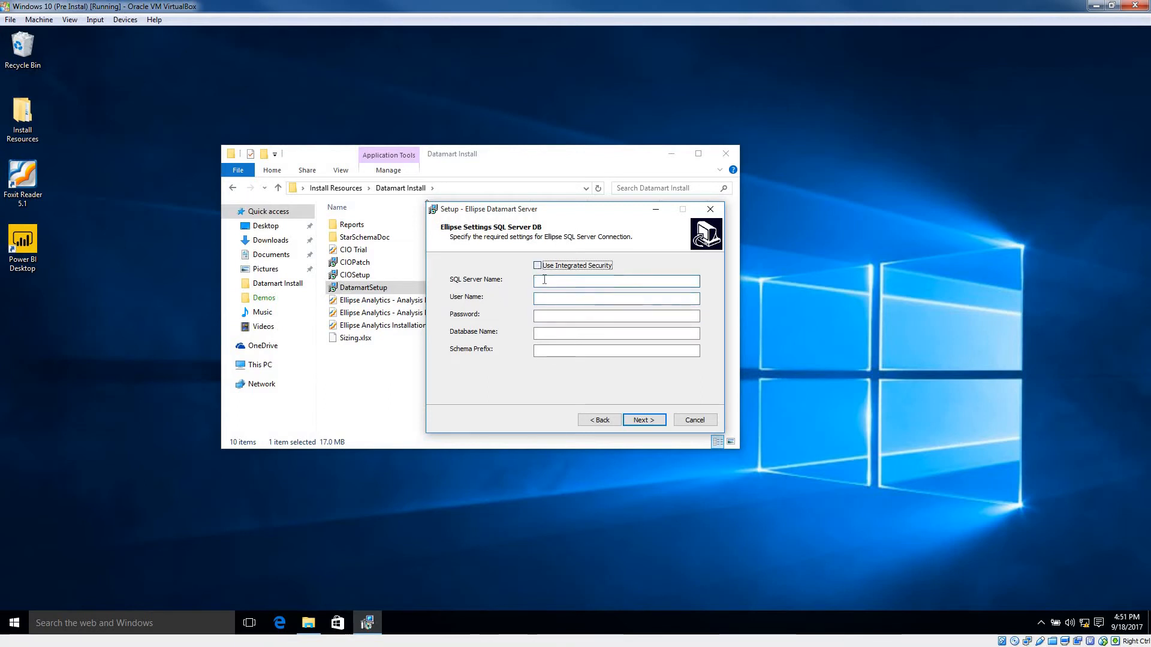
{"action": "left_click", "coordinate": [573, 287]}
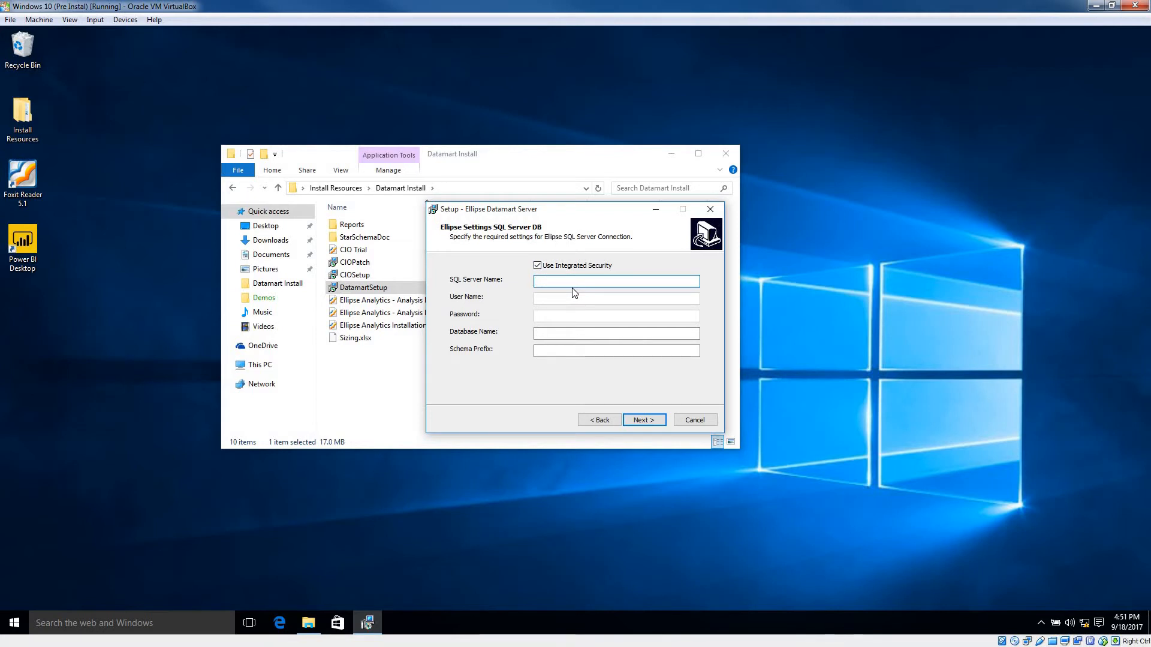
{"action": "type", "text": "localhost"}
{"action": "left_click", "coordinate": [550, 332]}
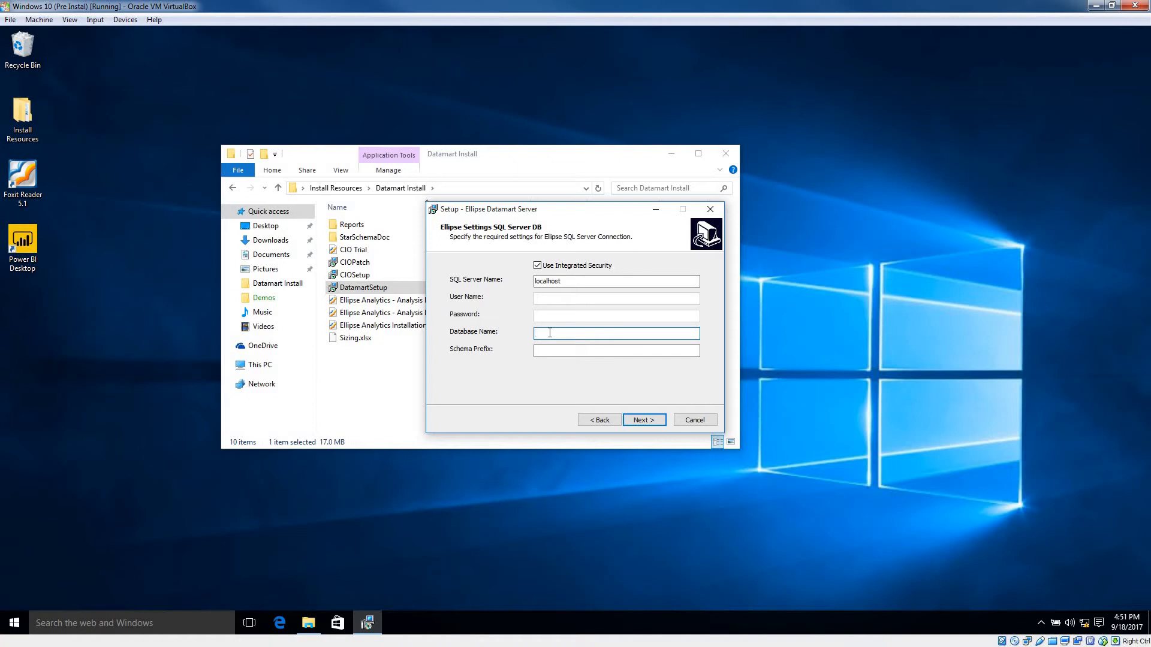
{"action": "type", "text": "ellipse"}
Step: Try the query "select * from Ellipse.MSF100" as the schema prefix, and clear it
{"action": "left_click", "coordinate": [554, 350]}
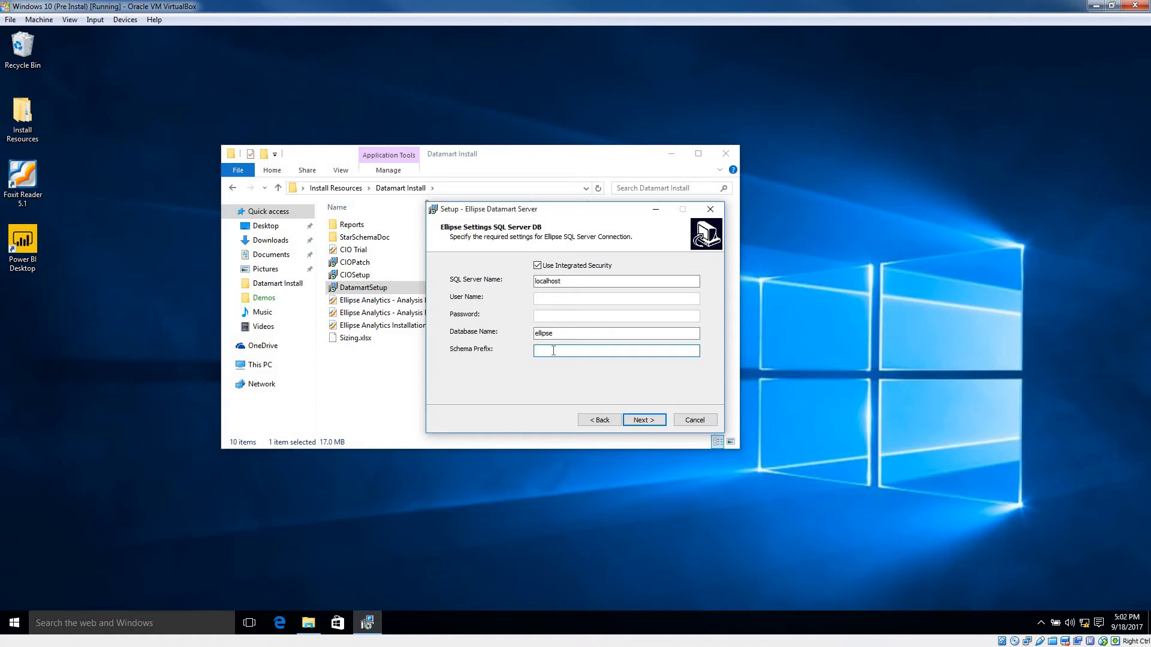
{"action": "type", "text": "select * from Ellipse.MSF100"}
{"action": "key", "text": "ctrl+a"}
{"action": "key", "text": "BackSpace"}
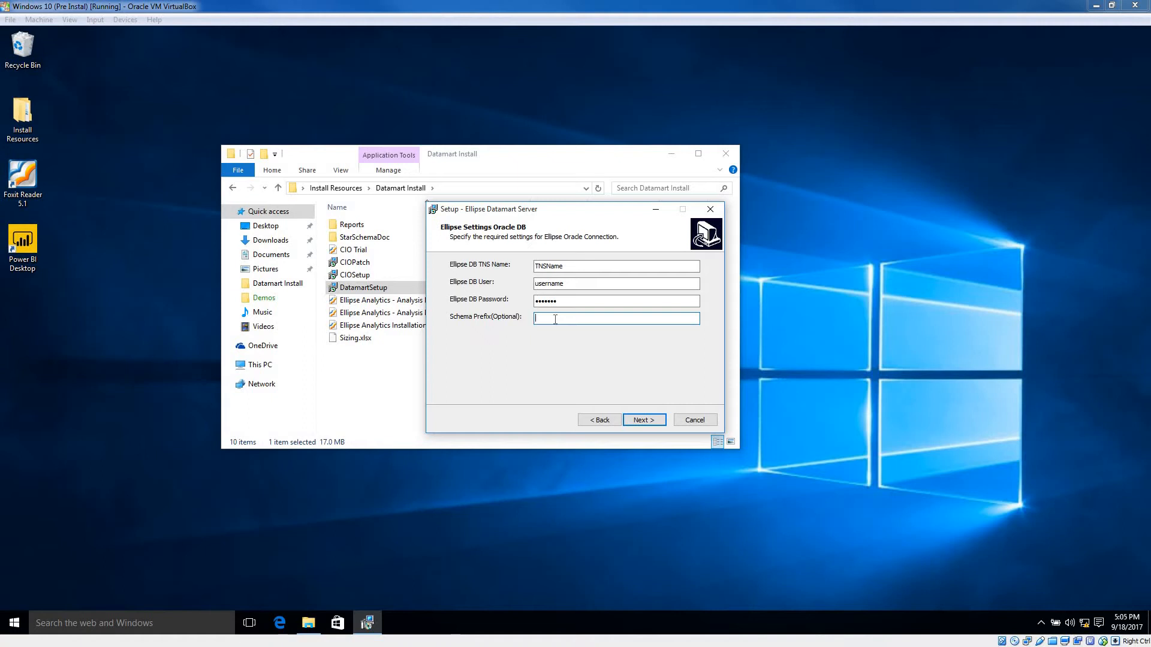
Step: Proceed past the Oracle connection settings and set the SSAS model deployment and SSIS-run processing options for the installation
{"action": "left_click", "coordinate": [644, 420]}
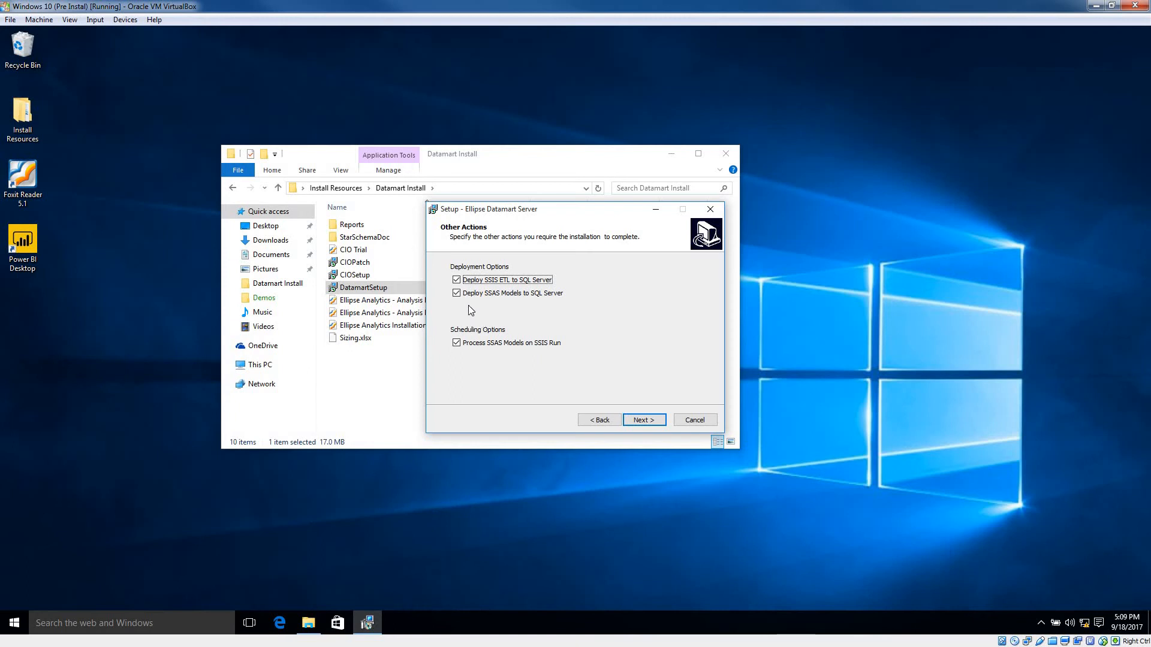
{"action": "left_click", "coordinate": [456, 293]}
{"action": "left_click", "coordinate": [457, 343]}
{"action": "key", "text": "shift+Tab"}
{"action": "left_click", "coordinate": [643, 420]}
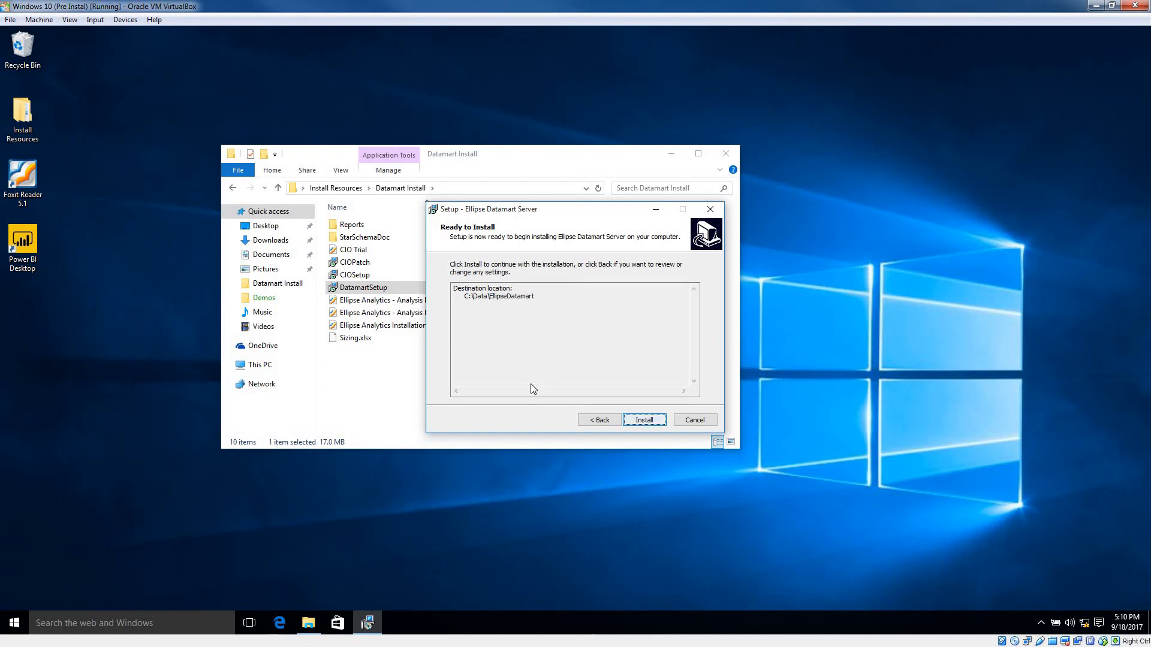
Step: Install Ellipse Datamart Server, declining the CIO restart prompt, and finish the setup without restarting the computer
{"action": "key", "text": "Return"}
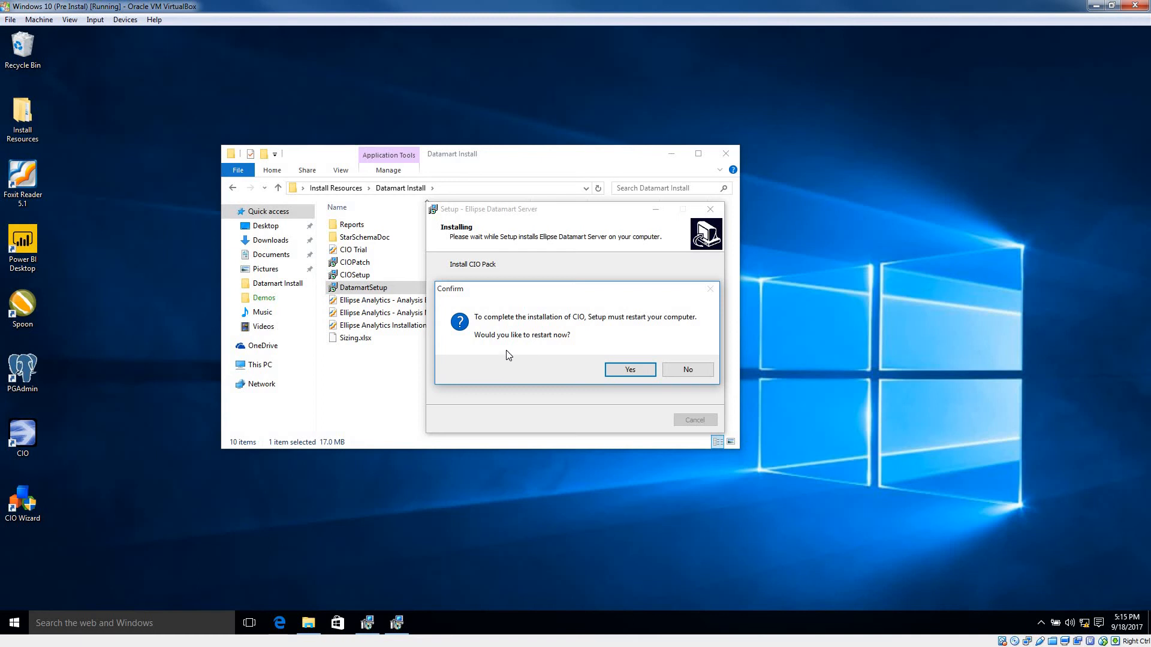
{"action": "left_click", "coordinate": [683, 370]}
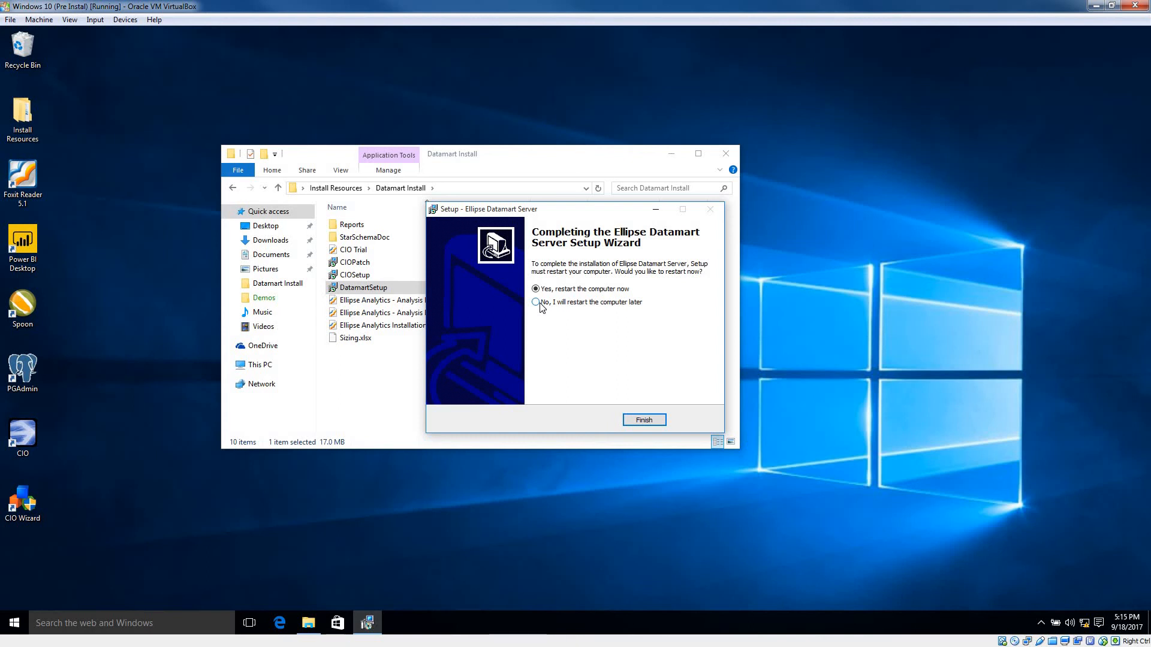
{"action": "left_click", "coordinate": [540, 304]}
{"action": "left_click", "coordinate": [645, 421]}
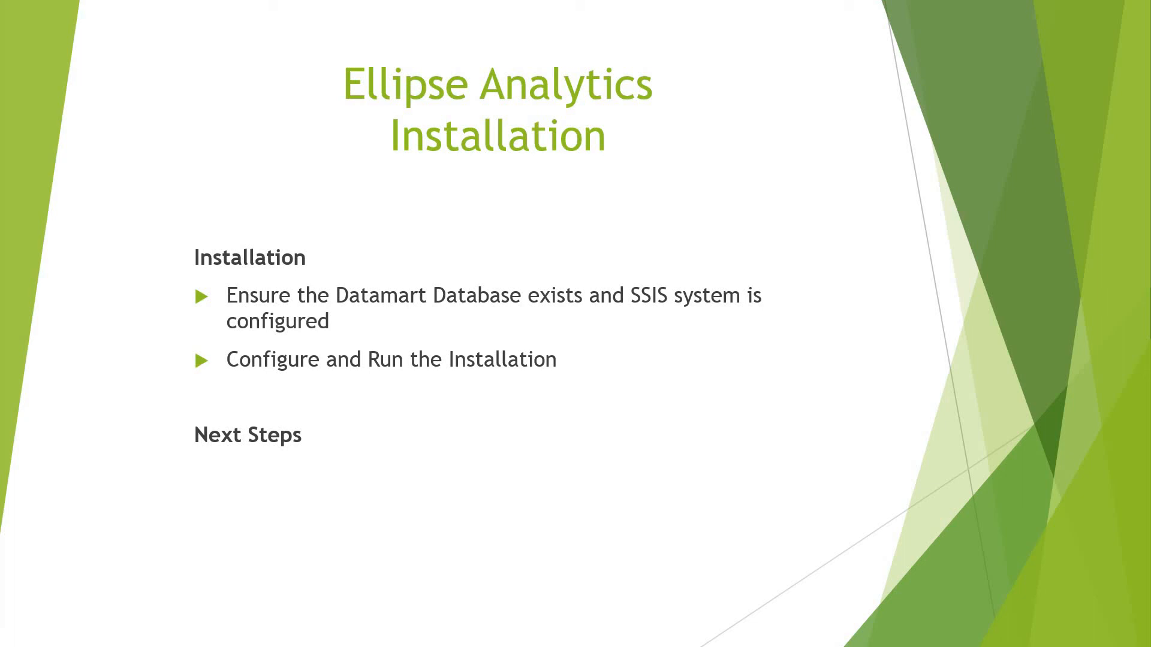
{"action": "key", "text": "Right"}
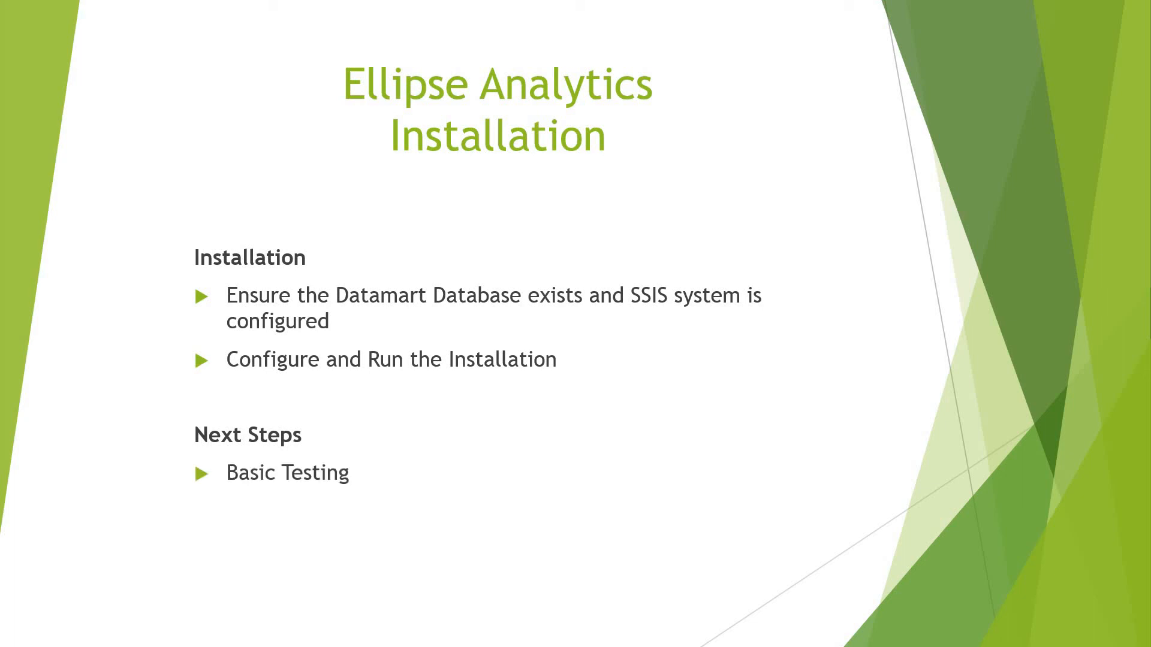
{"action": "key", "text": "Right"}
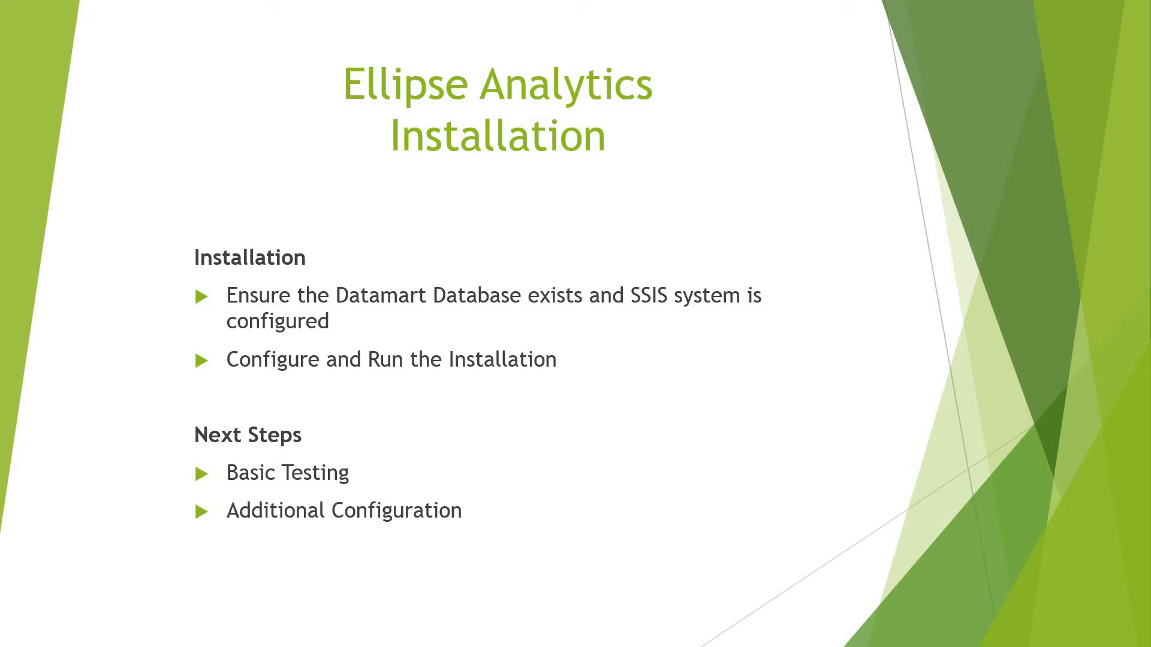
{"action": "key", "text": "Right"}
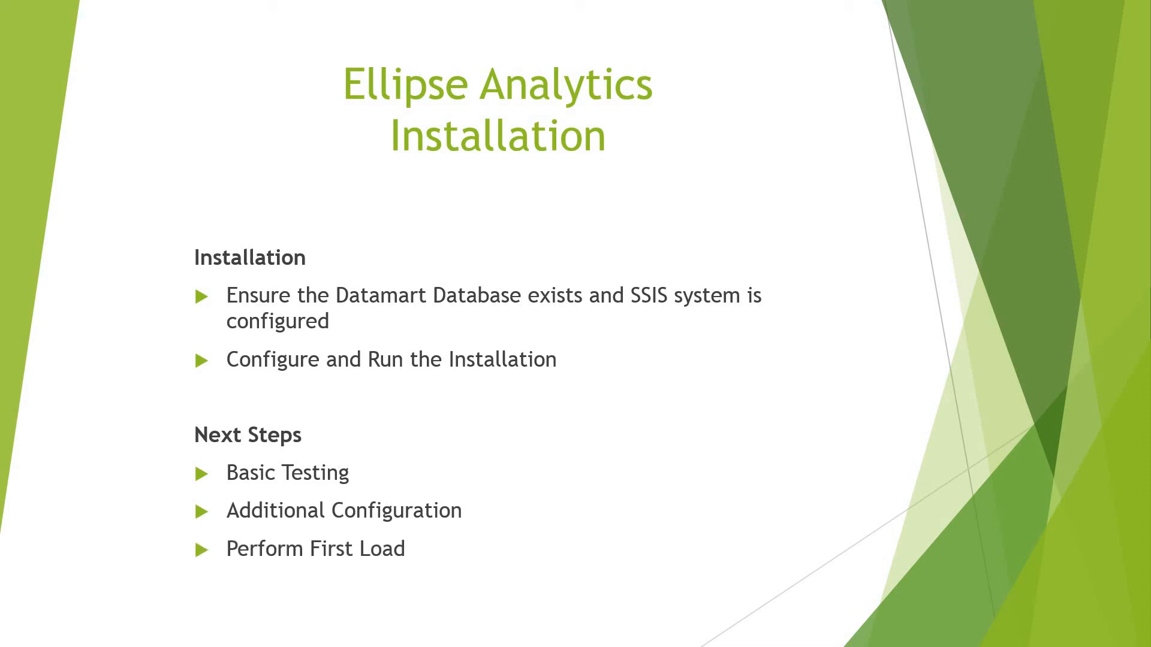